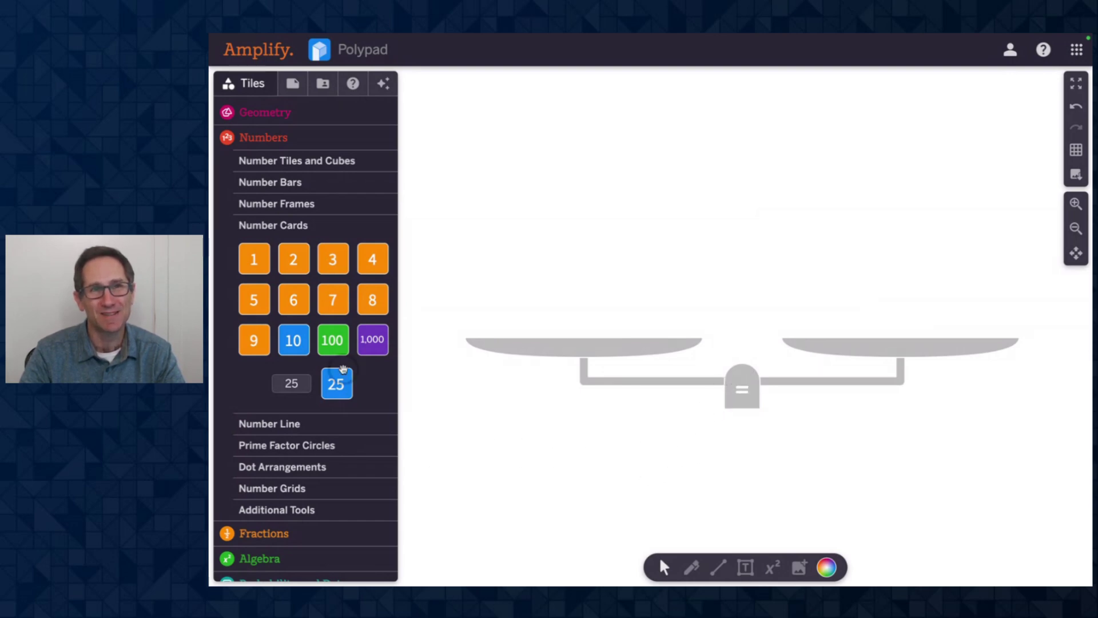
# Step: Balance the scale with the 9 card and a 1 bar on the left and a 10 bar on the right
pyautogui.moveTo(259, 350); pyautogui.dragTo(579, 356)
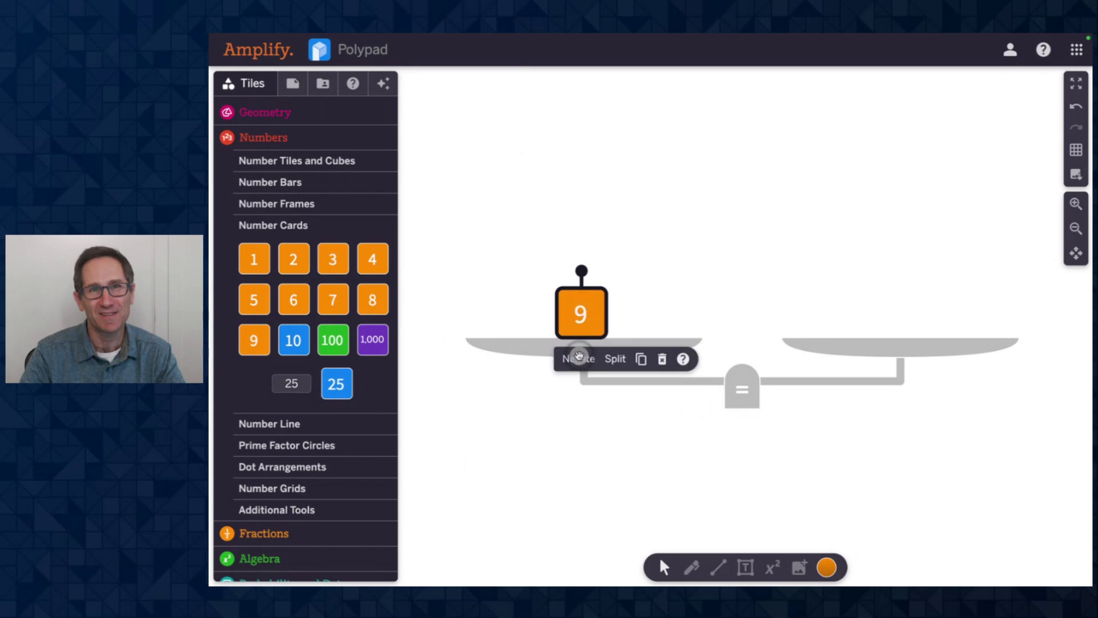
pyautogui.click(615, 492)
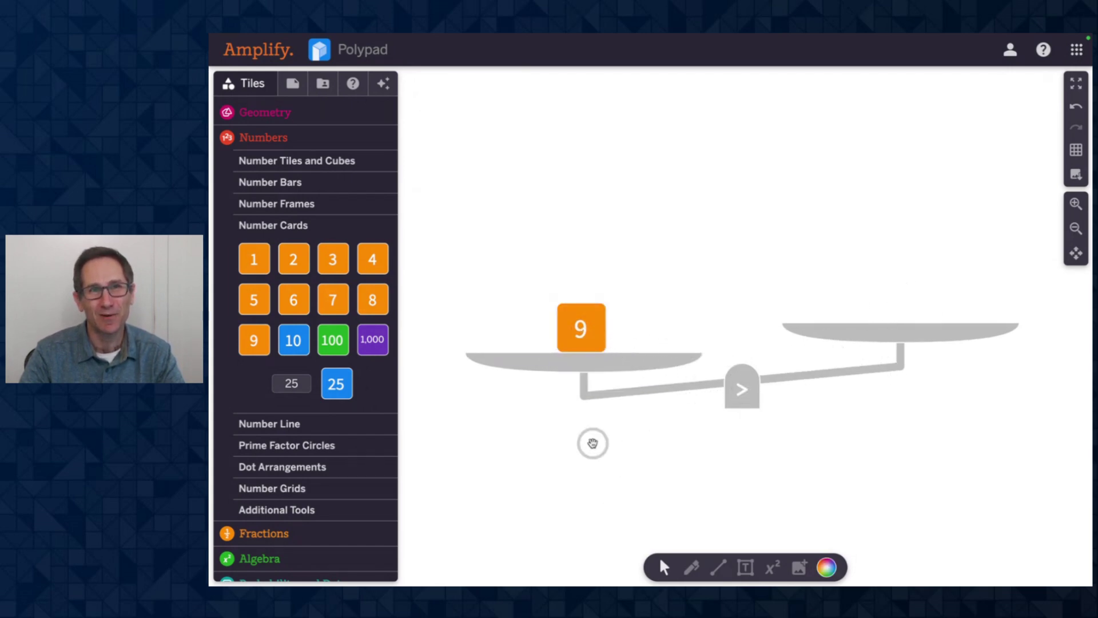
pyautogui.click(296, 183)
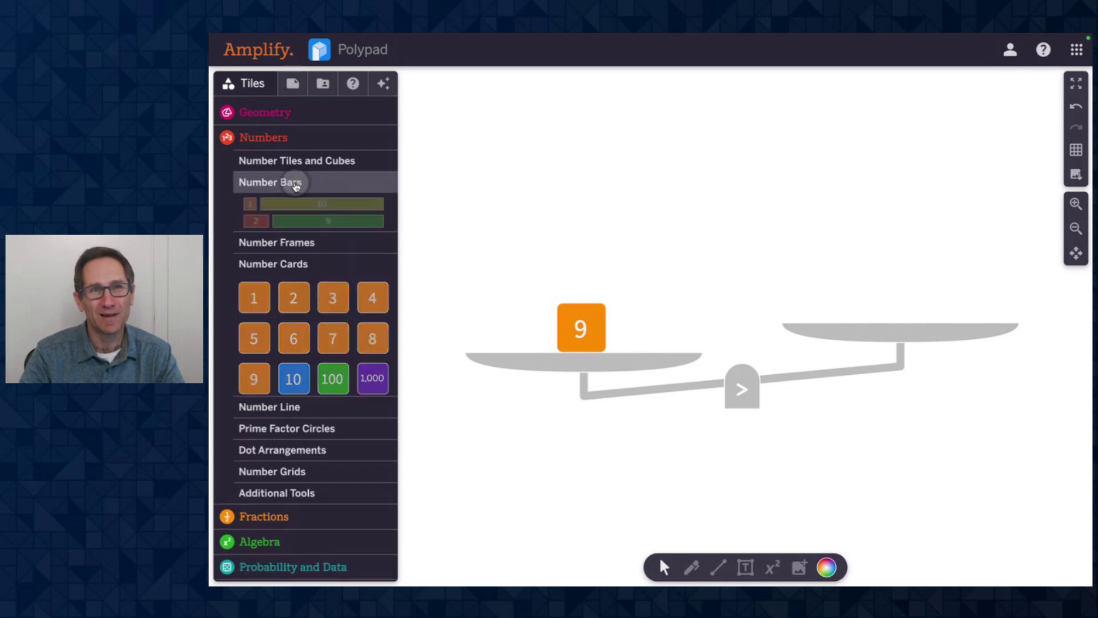
pyautogui.moveTo(310, 206); pyautogui.dragTo(903, 320)
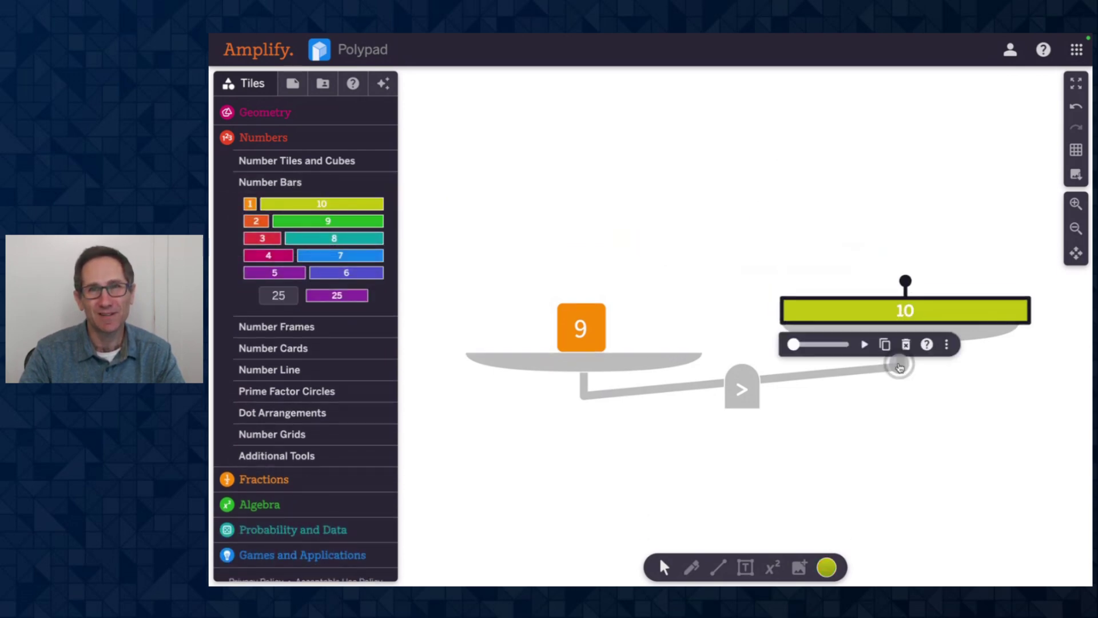
pyautogui.click(887, 469)
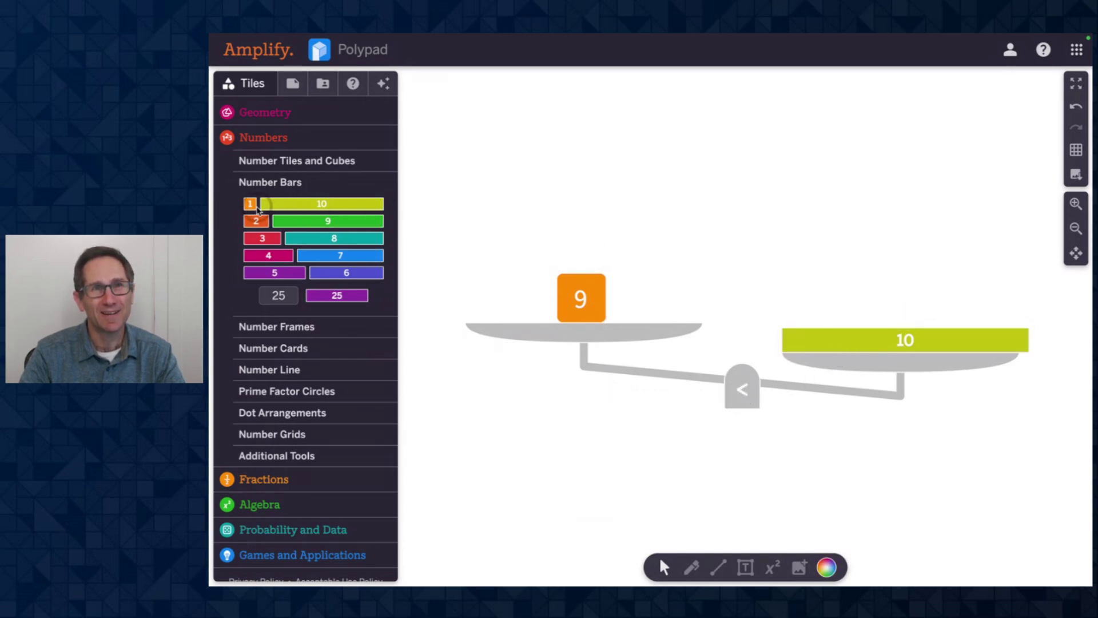
pyautogui.moveTo(257, 209); pyautogui.dragTo(619, 312)
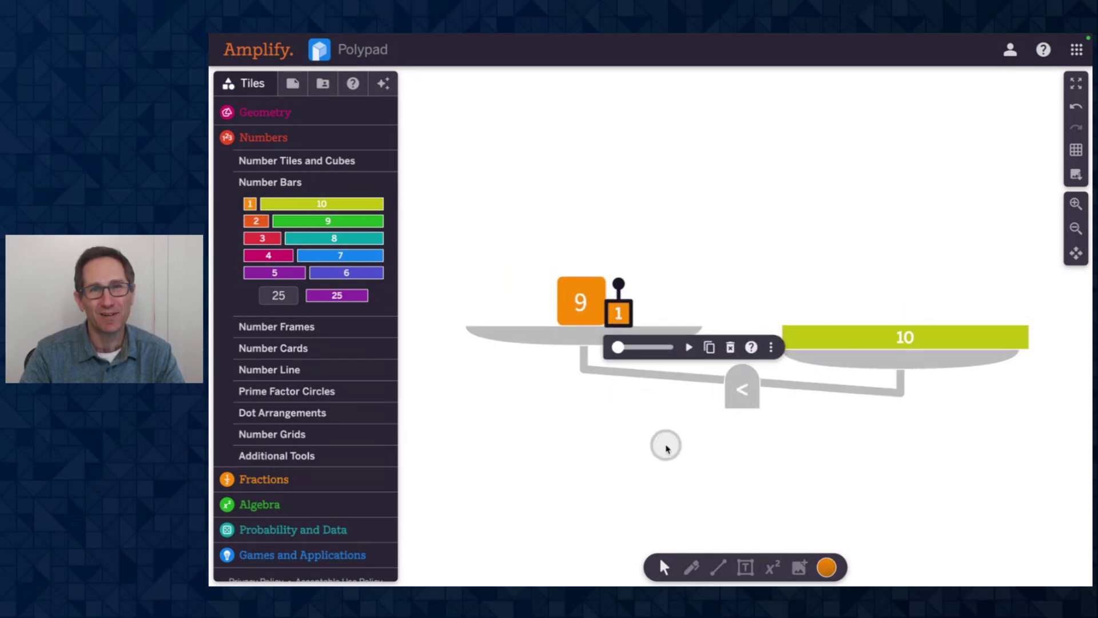
pyautogui.click(738, 447)
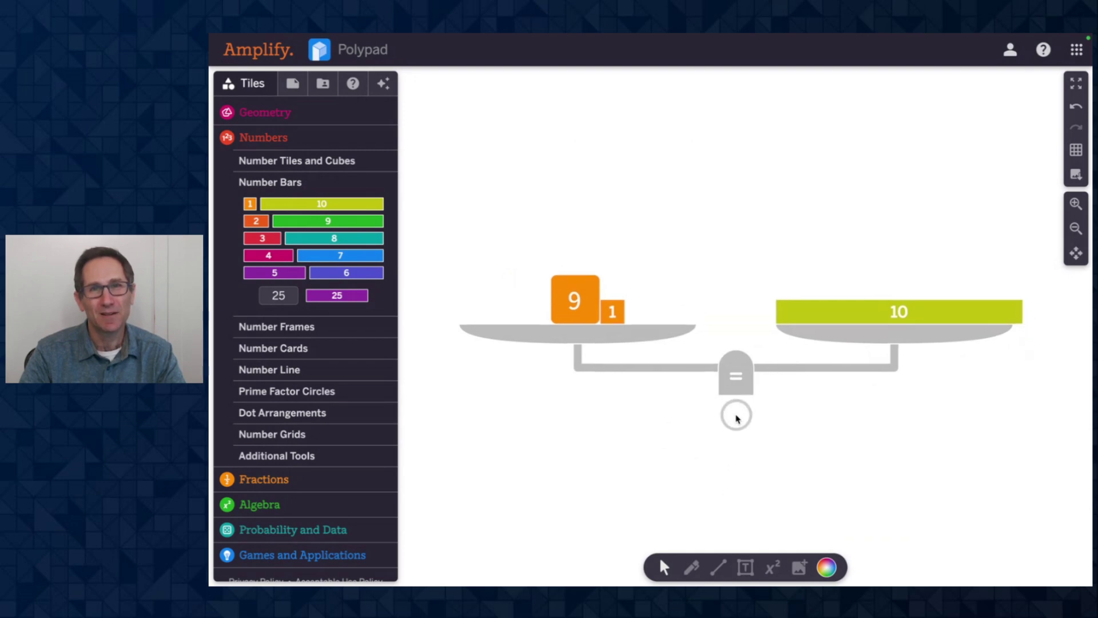
# Step: Turn off the balance scale's labels so its comparison sign is hidden
pyautogui.click(736, 389)
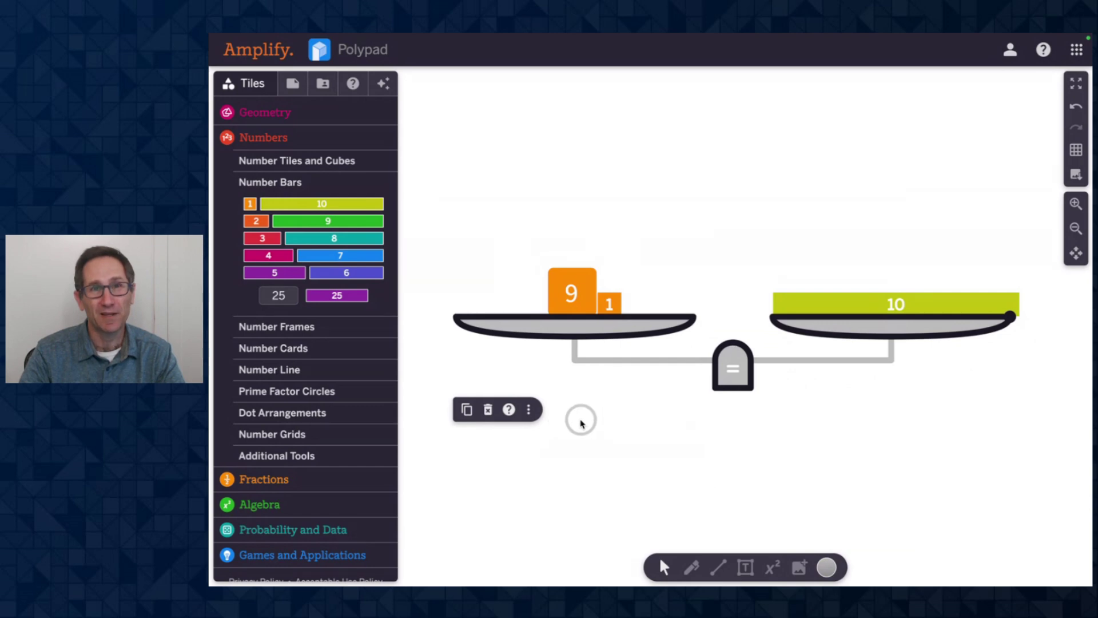
pyautogui.click(531, 407)
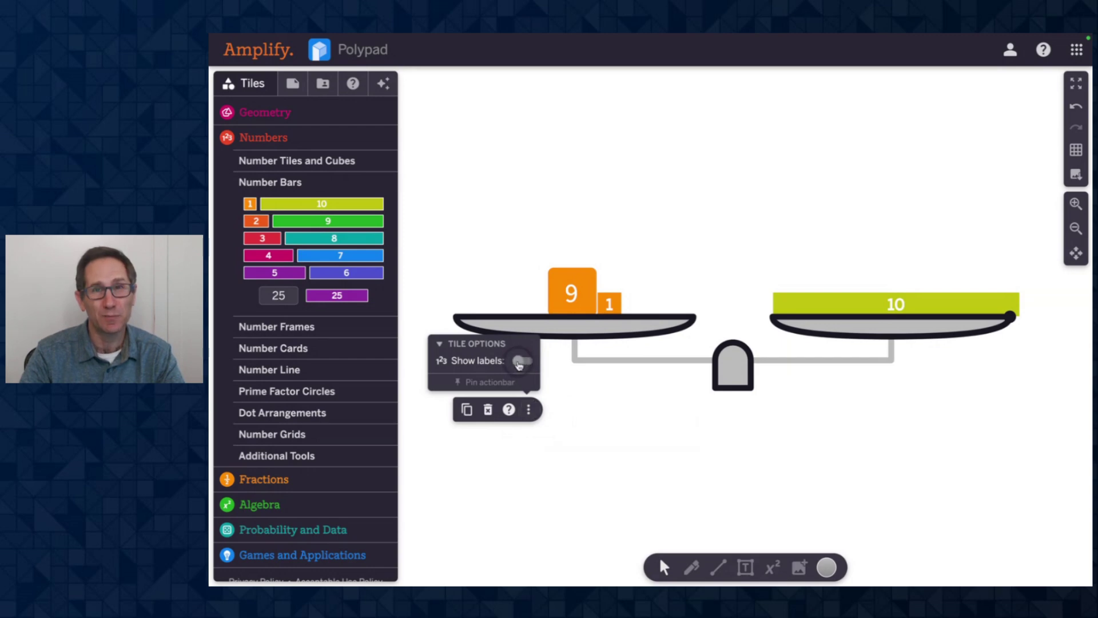
pyautogui.click(679, 439)
pyautogui.click(734, 381)
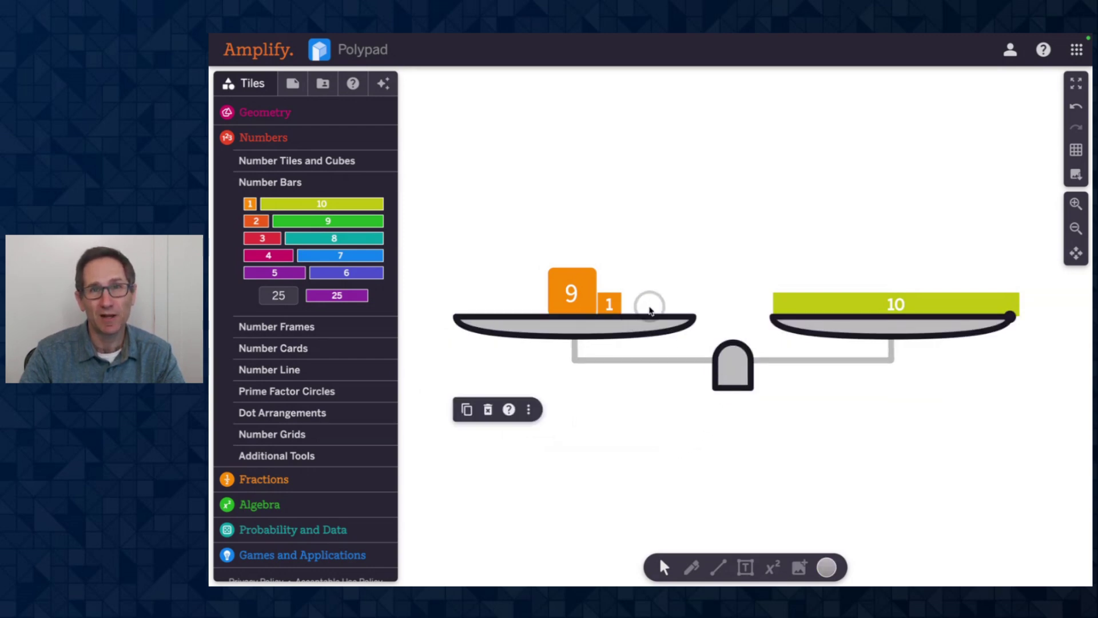
# Step: Nudge the 10 bar on the right pan and recheck the scale's tile options
pyautogui.moveTo(790, 299)
pyautogui.mouseDown()
pyautogui.moveTo(831, 428)
pyautogui.moveTo(809, 282)
pyautogui.moveTo(790, 291)
pyautogui.mouseUp()
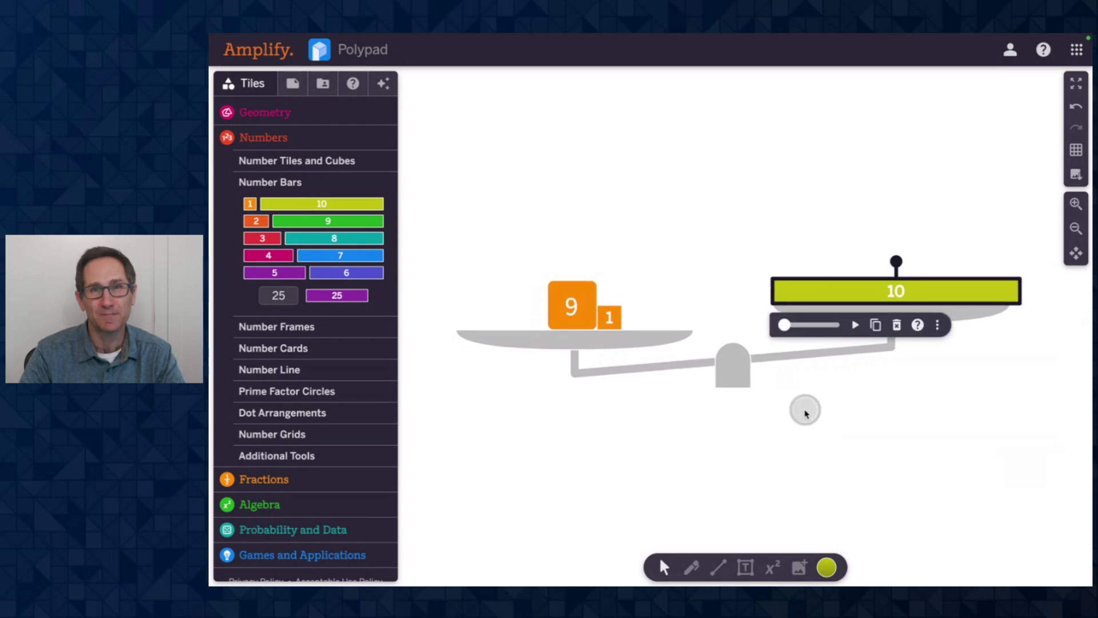
pyautogui.click(819, 456)
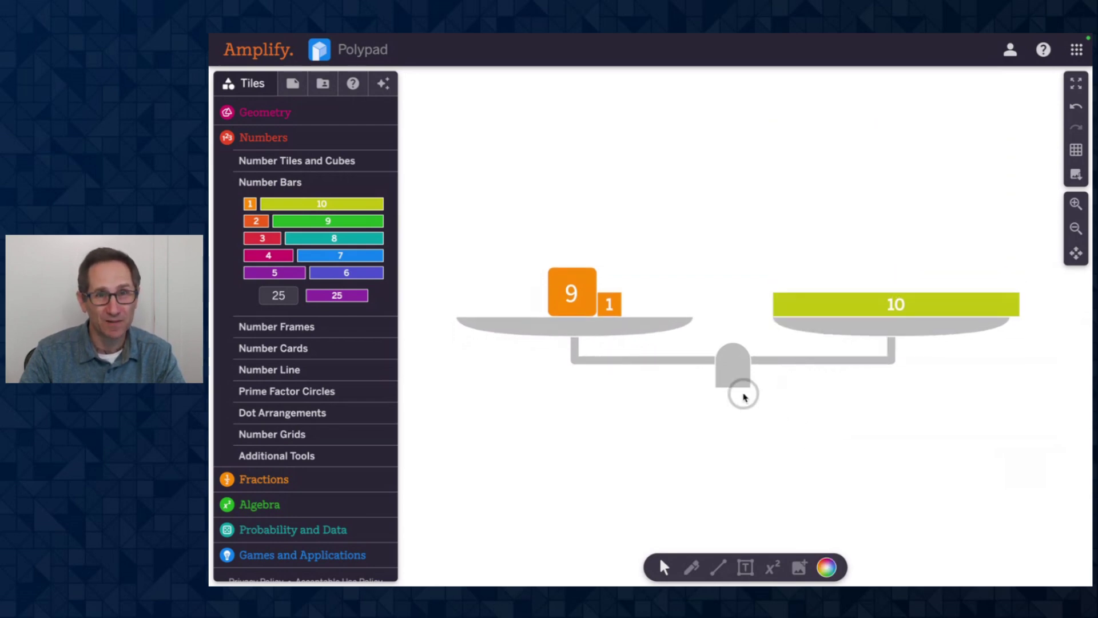
pyautogui.click(732, 374)
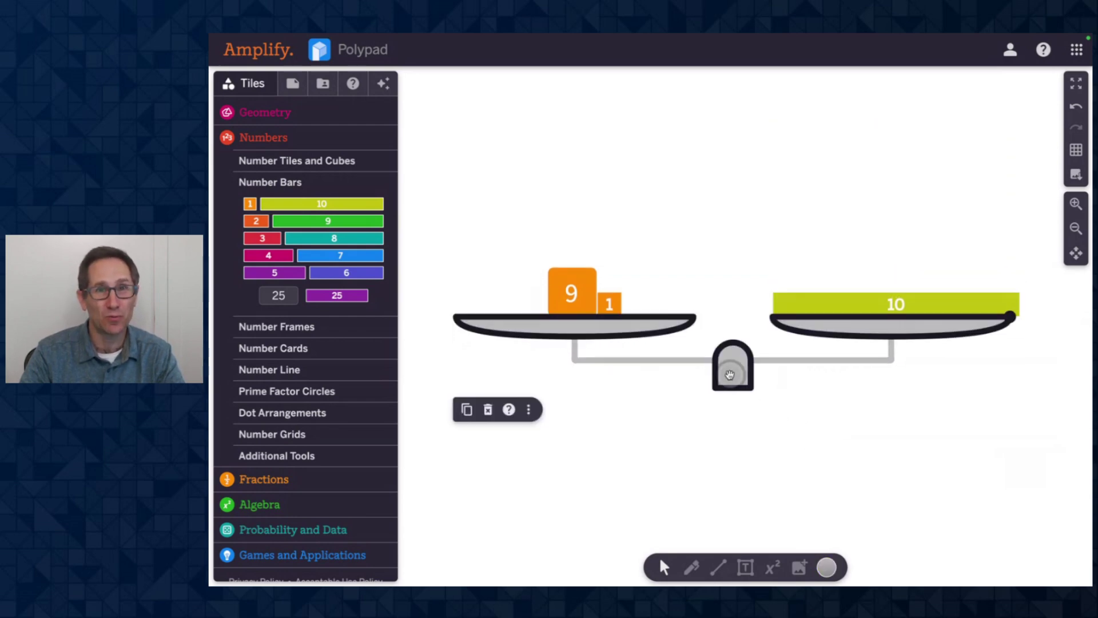
pyautogui.click(528, 409)
pyautogui.click(571, 422)
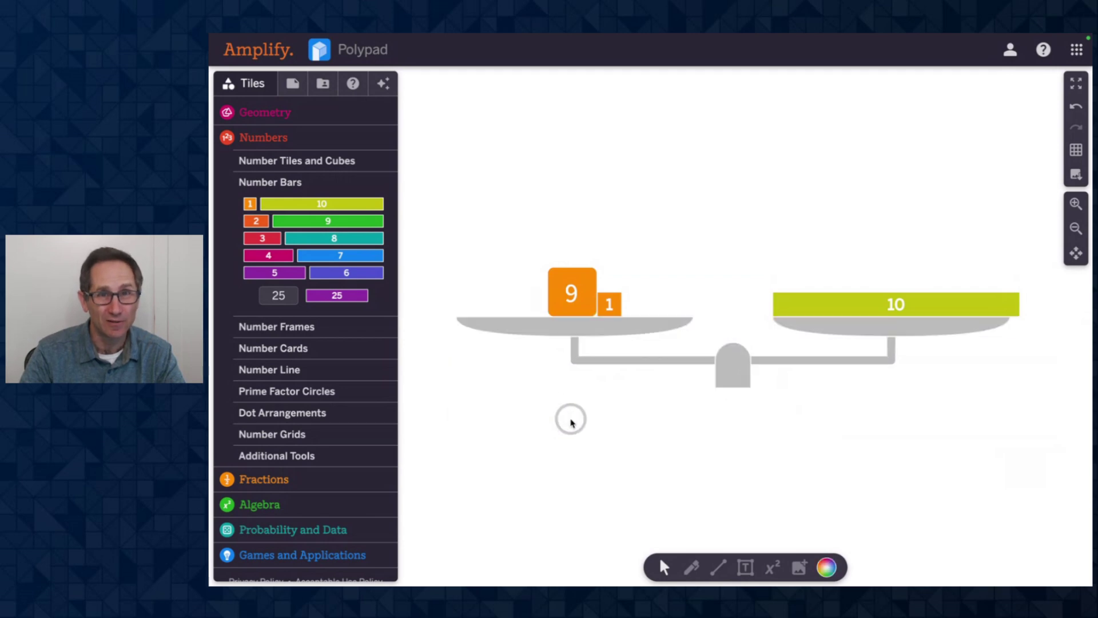
# Step: Switch authoring mode on and turn the balance scale's labels back on to show =
pyautogui.click(292, 85)
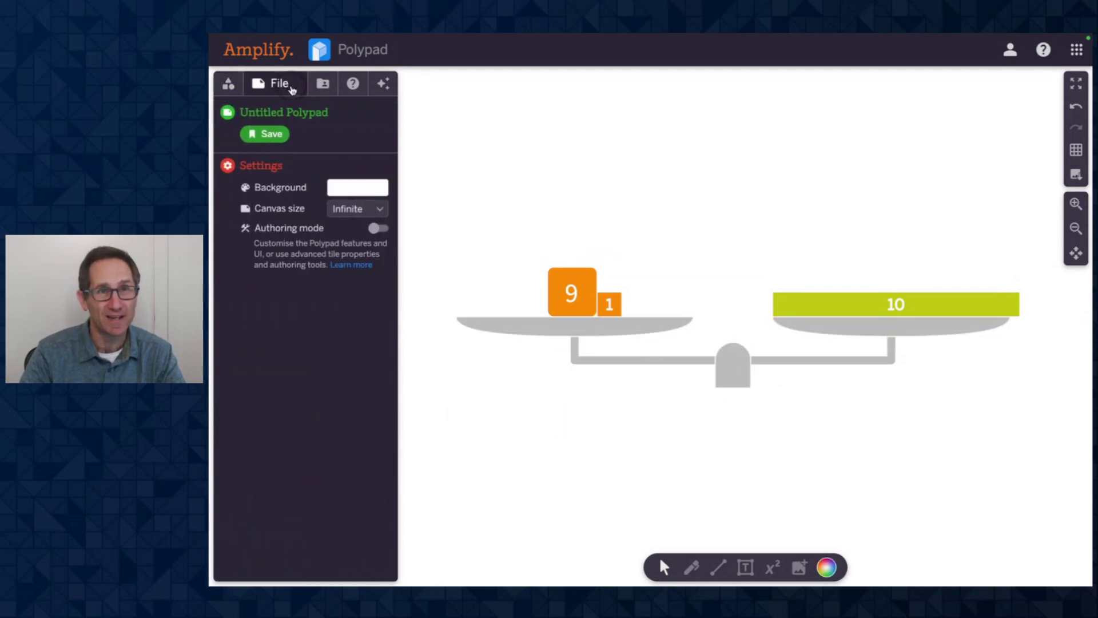
pyautogui.click(378, 229)
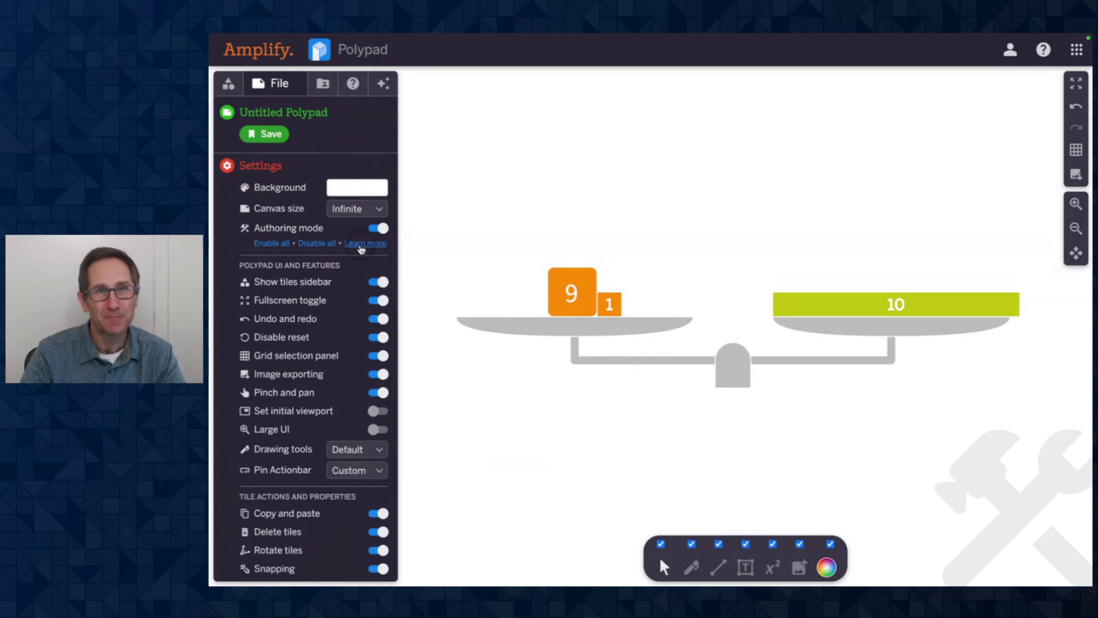
pyautogui.click(718, 377)
pyautogui.click(528, 409)
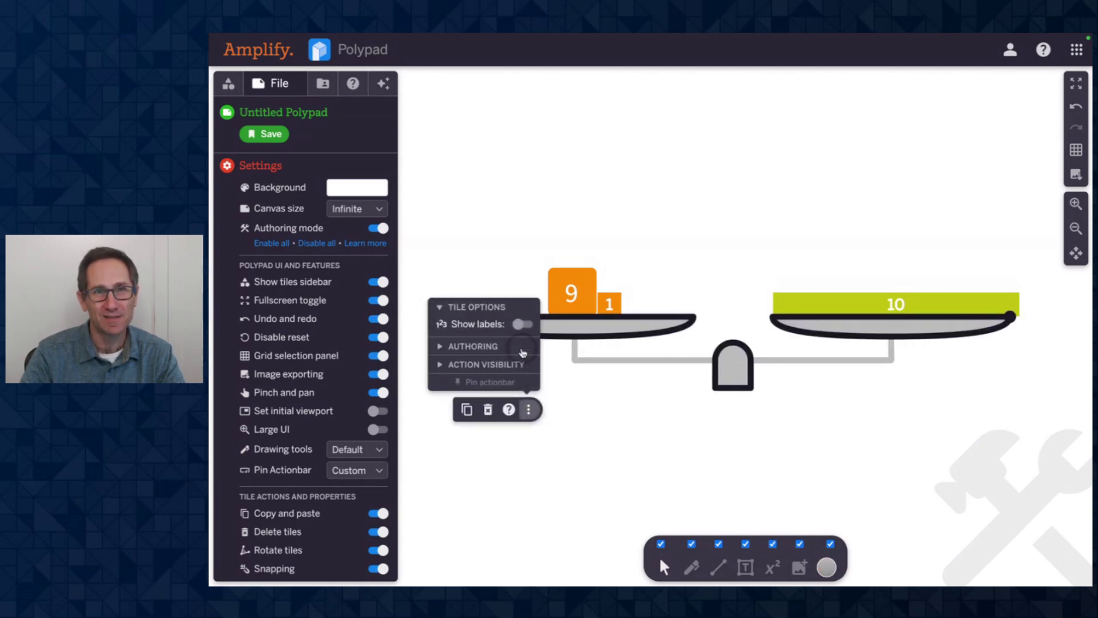
pyautogui.click(523, 325)
pyautogui.click(621, 393)
# Step: Reopen the balance scale's tile options to confirm the labels setting
pyautogui.scroll(-3, 635, 401)
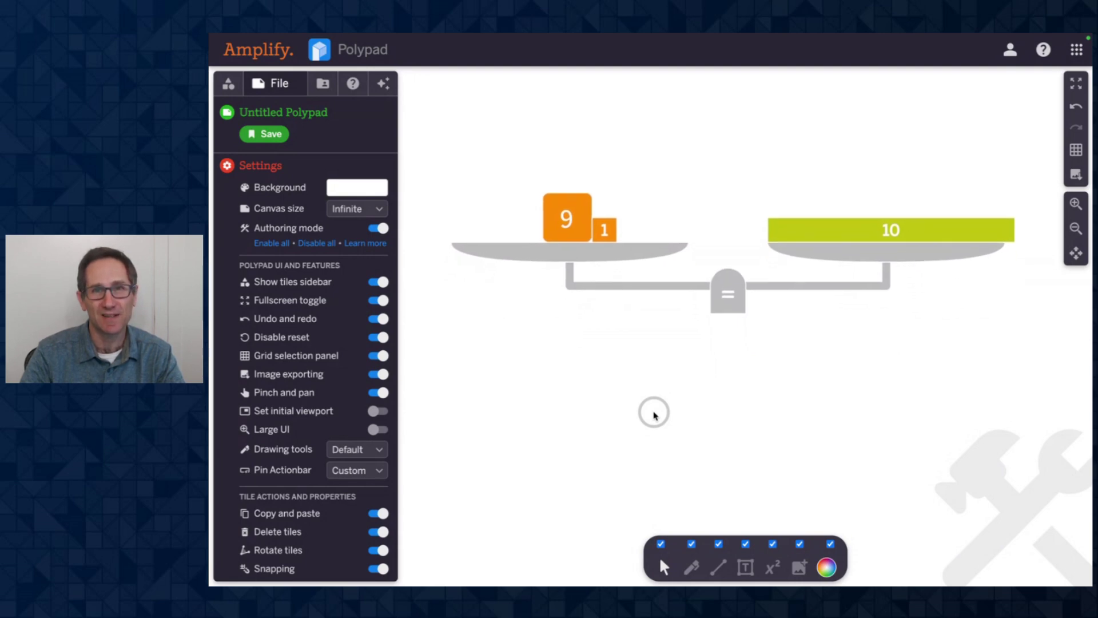
pyautogui.click(718, 300)
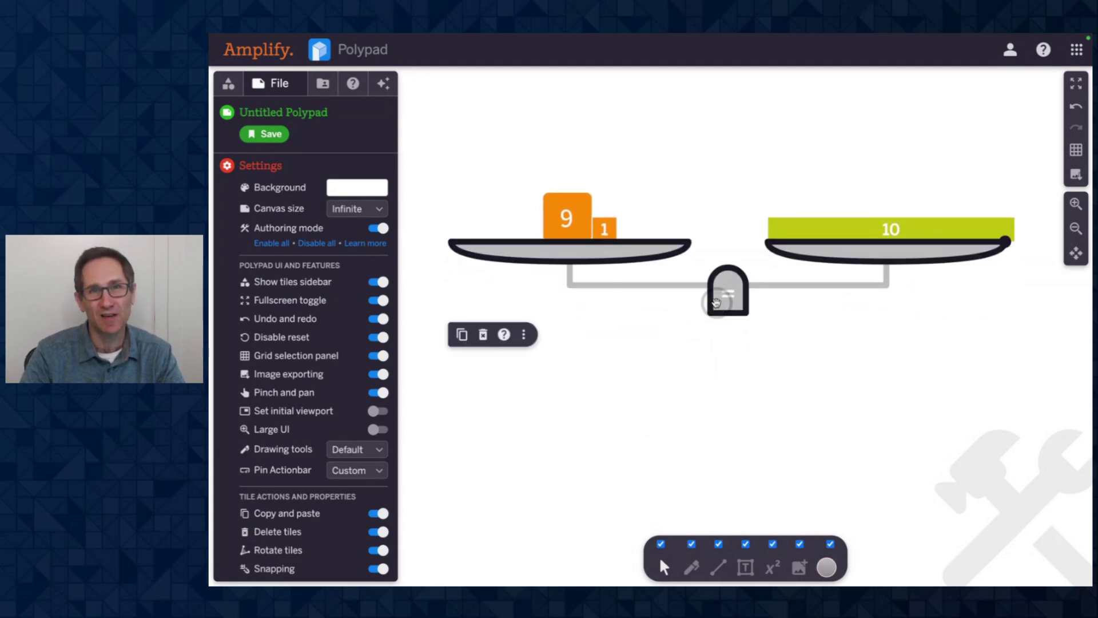
pyautogui.click(524, 335)
pyautogui.click(649, 365)
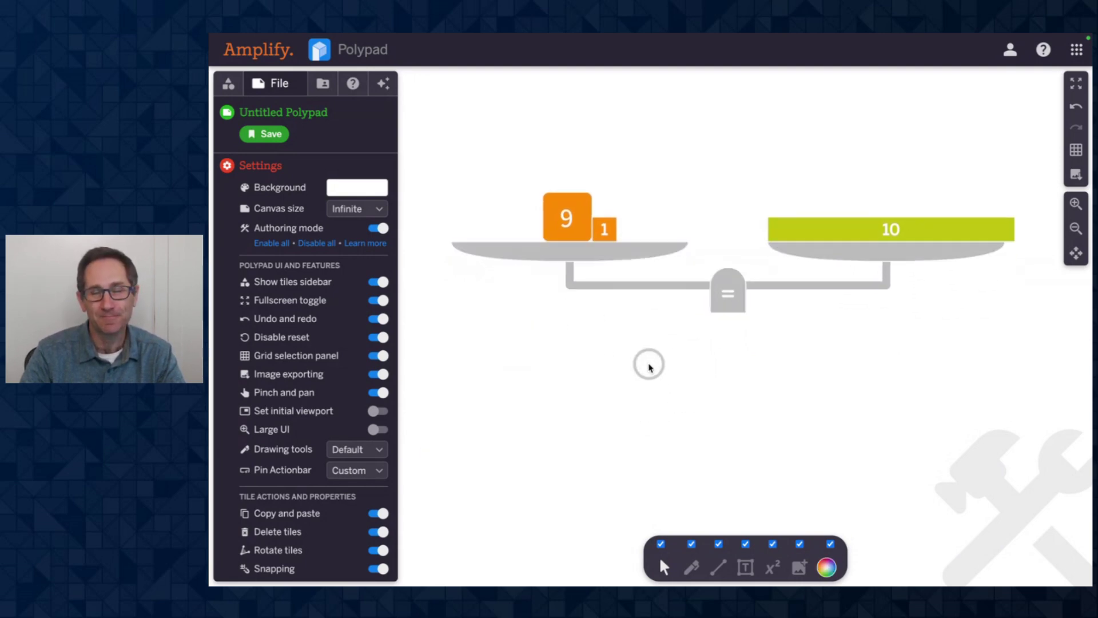
pyautogui.scroll(-1, 650, 368)
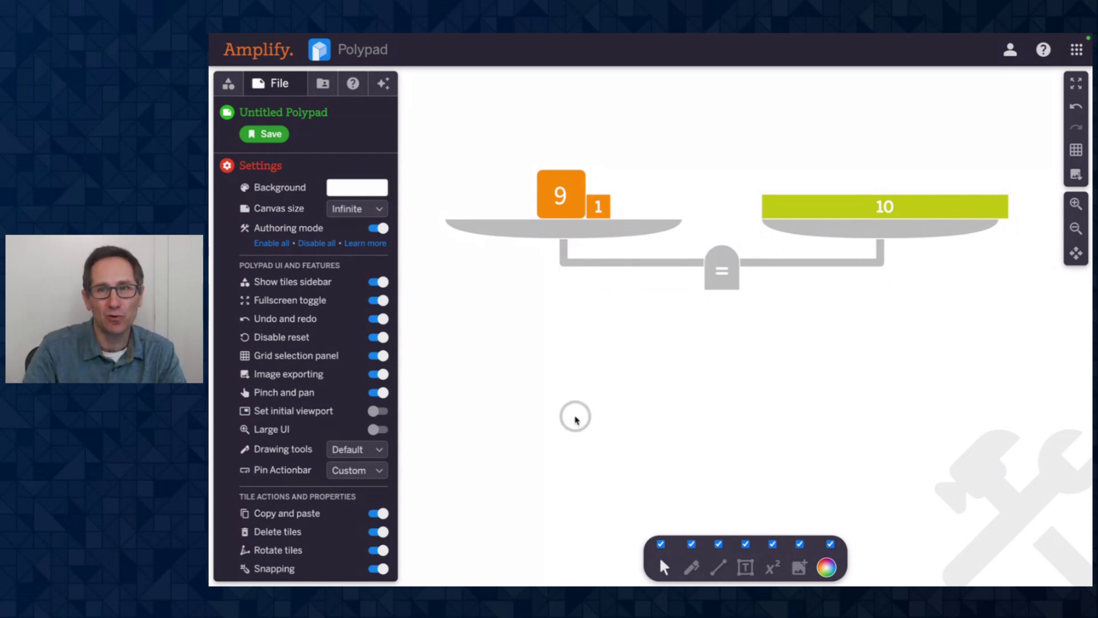
# Step: Find the Coins, Dice and Spinners collection under Probability and Data
pyautogui.click(377, 207)
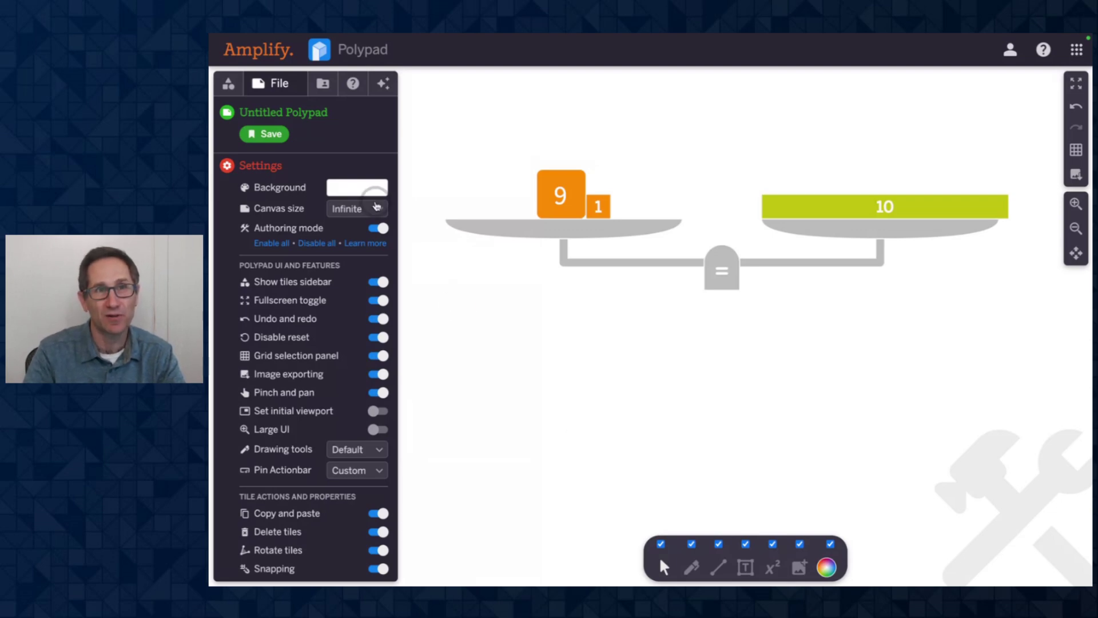
pyautogui.click(228, 85)
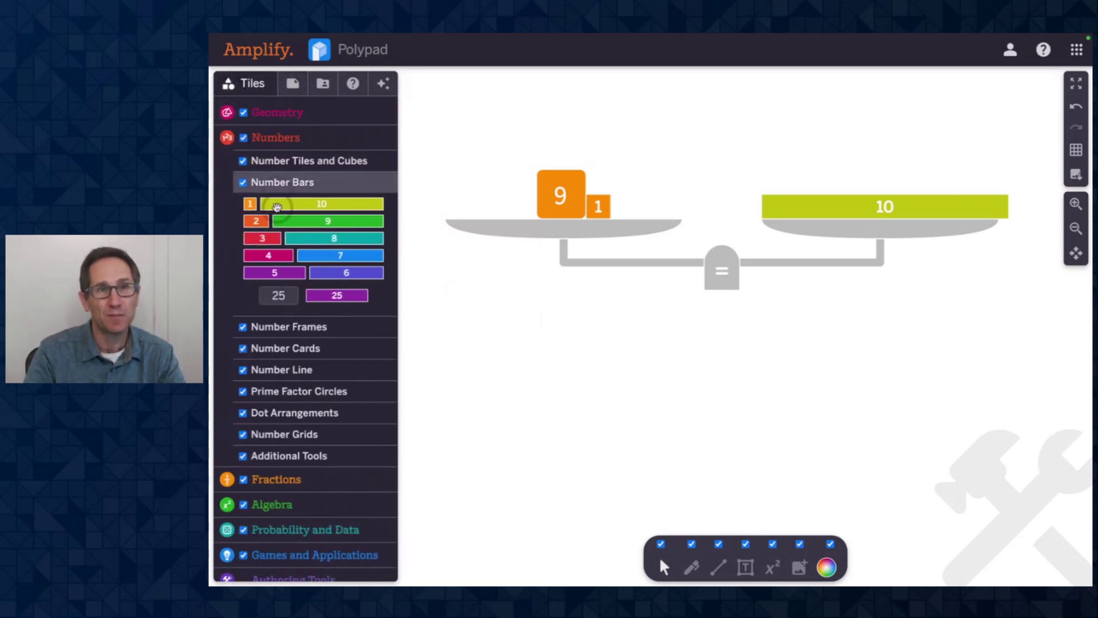
pyautogui.scroll(-2, 286, 371)
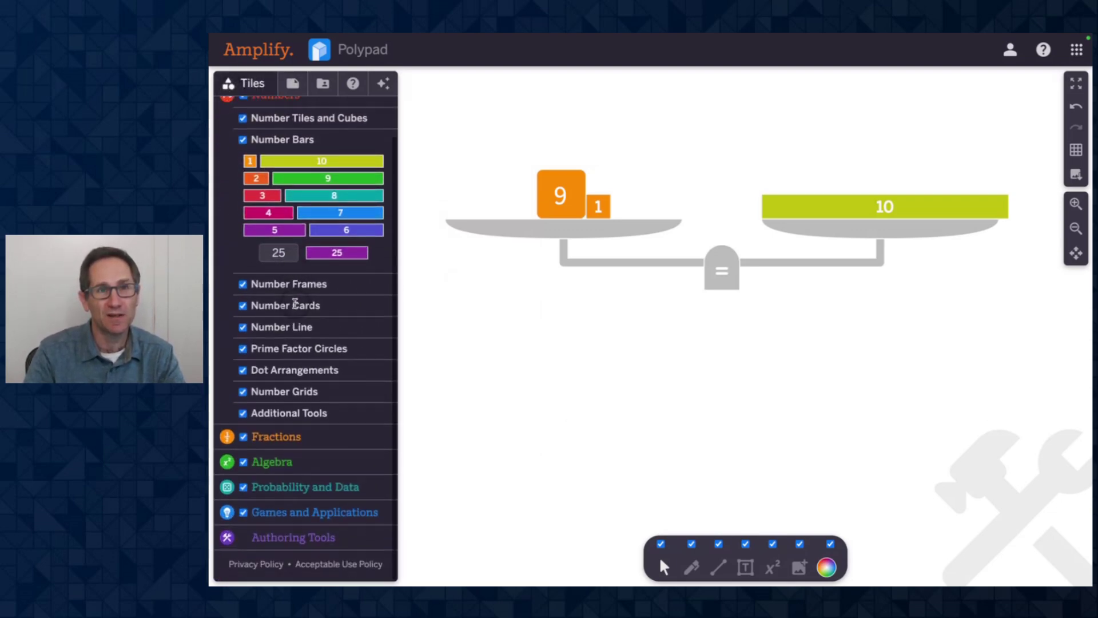
pyautogui.click(291, 489)
pyautogui.click(310, 237)
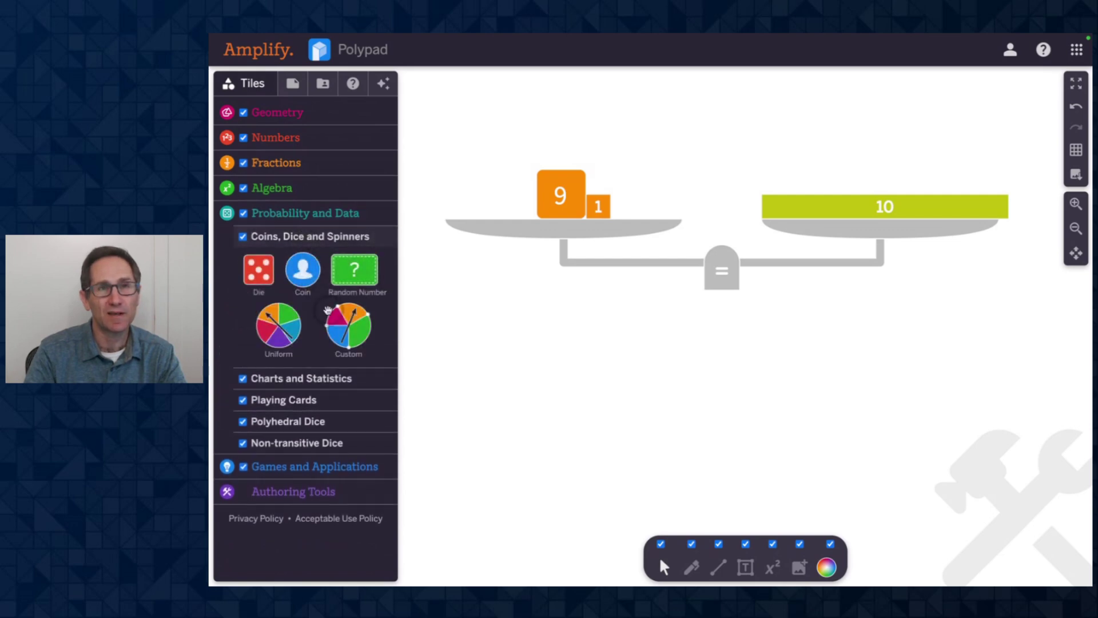
# Step: Place a die below the scale, duplicate it into a pair, and roll them to 1 and 4
pyautogui.moveTo(259, 270); pyautogui.dragTo(563, 367)
pyautogui.hotkey('ctrl', 'd')
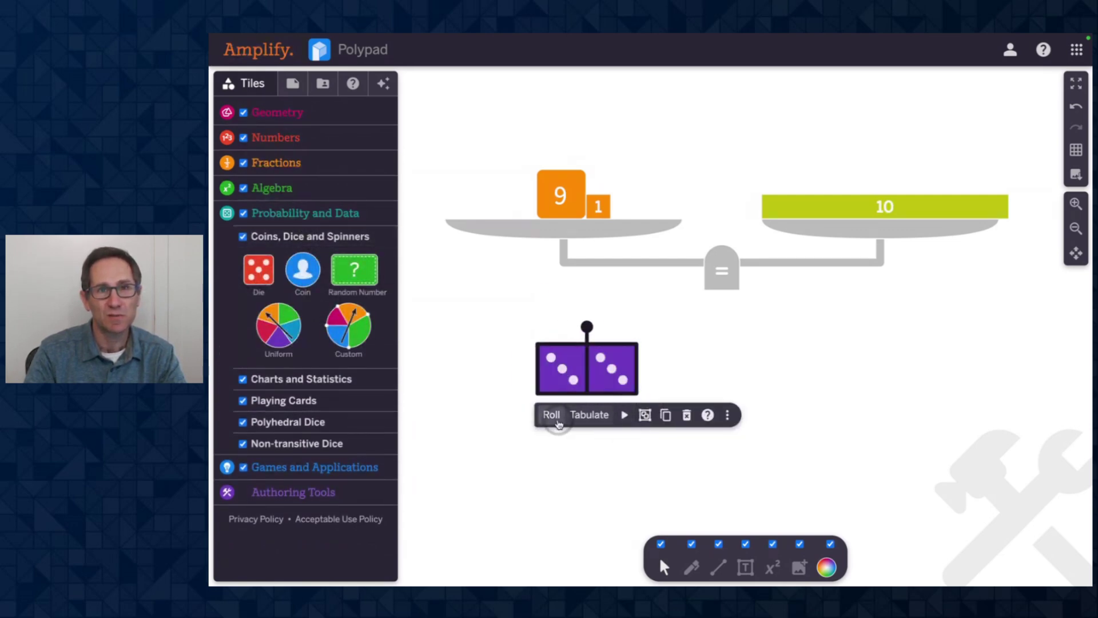
pyautogui.click(556, 415)
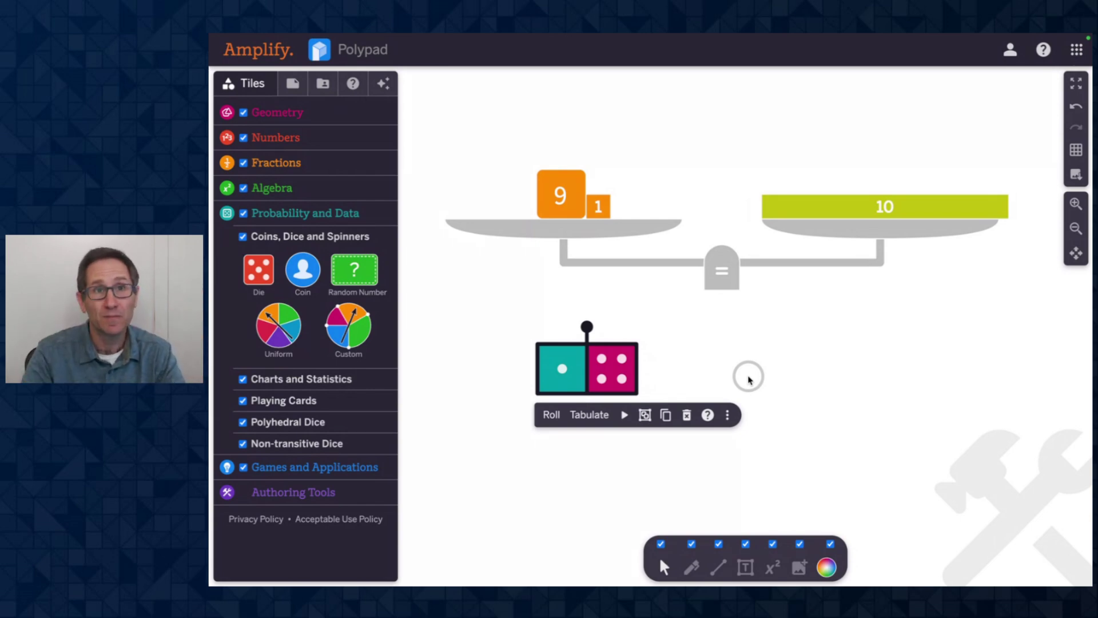
pyautogui.scroll(-3, 750, 379)
pyautogui.scroll(-2, 749, 380)
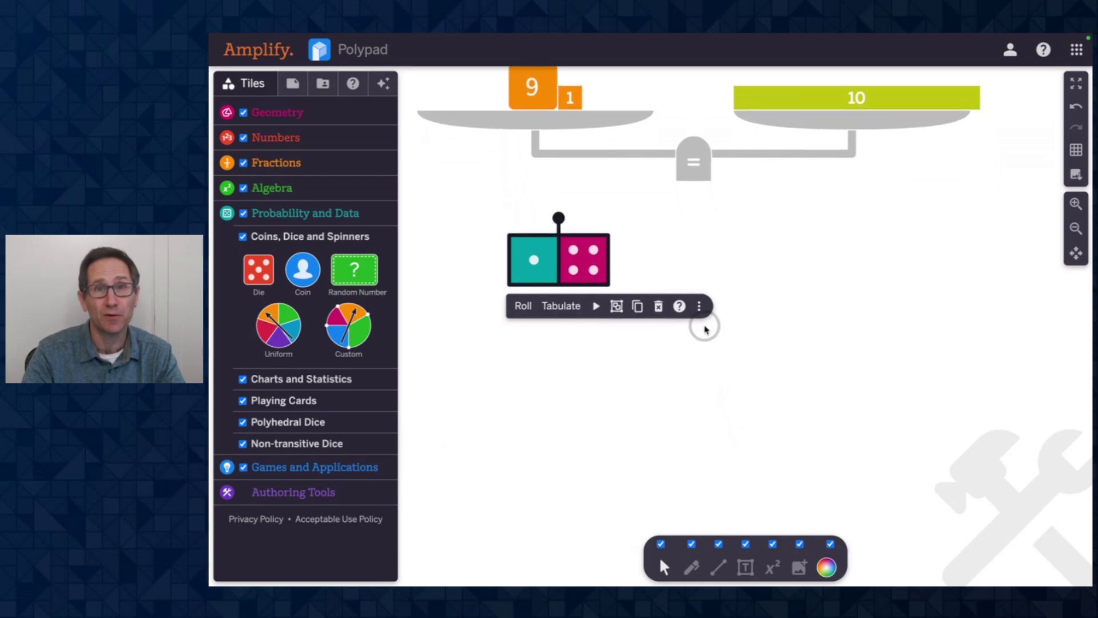
# Step: Set the dice's Authoring Interactivity option to 'Cannot move or delete'
pyautogui.click(699, 308)
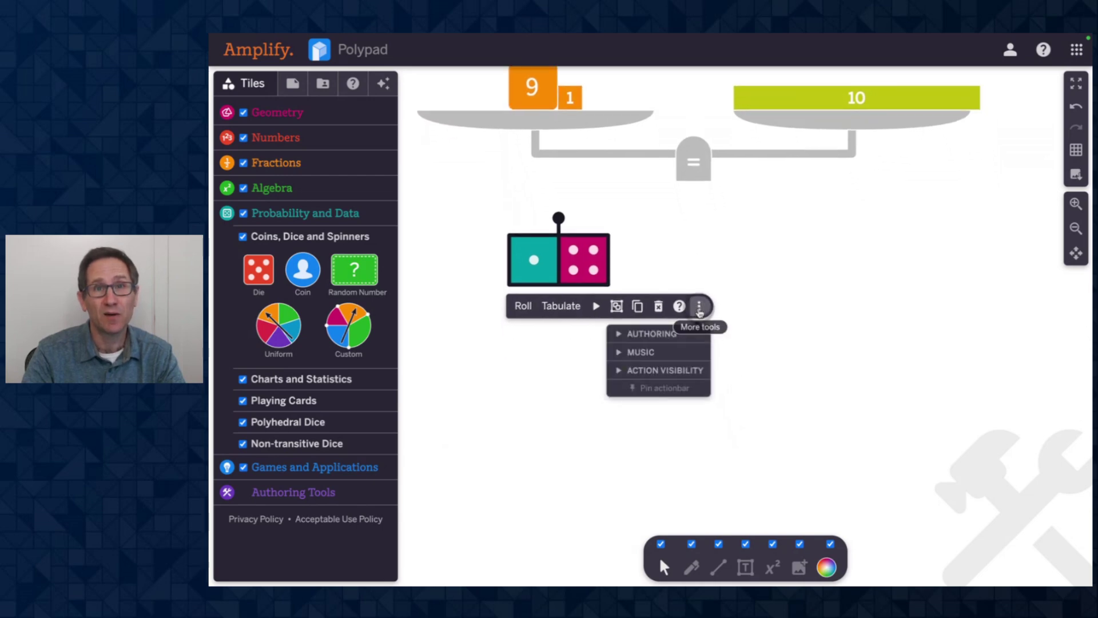
pyautogui.click(632, 336)
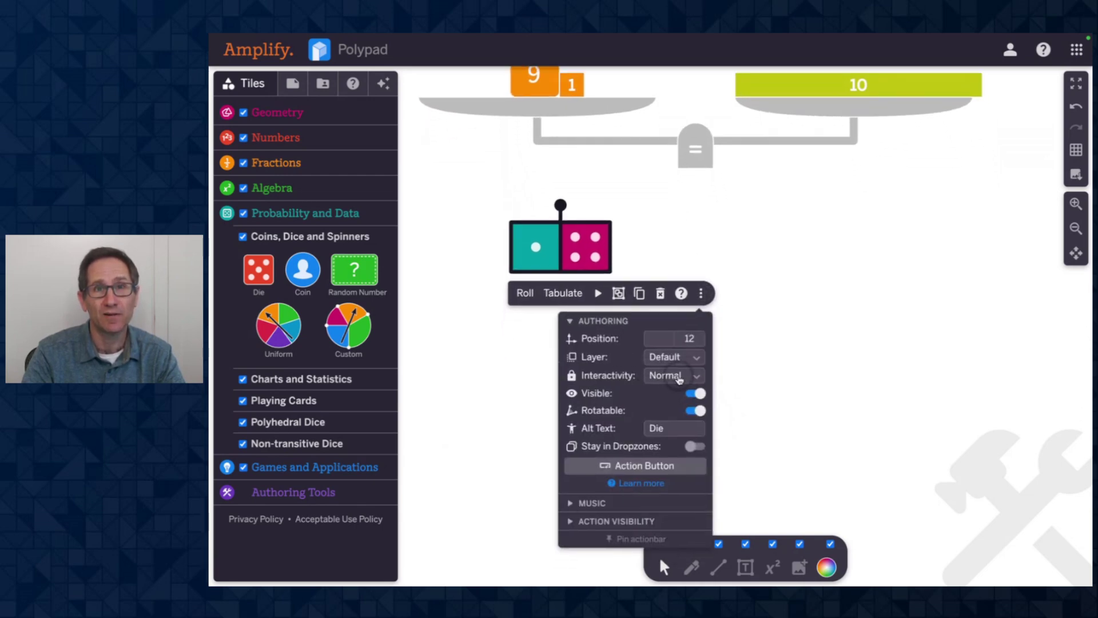
pyautogui.click(672, 376)
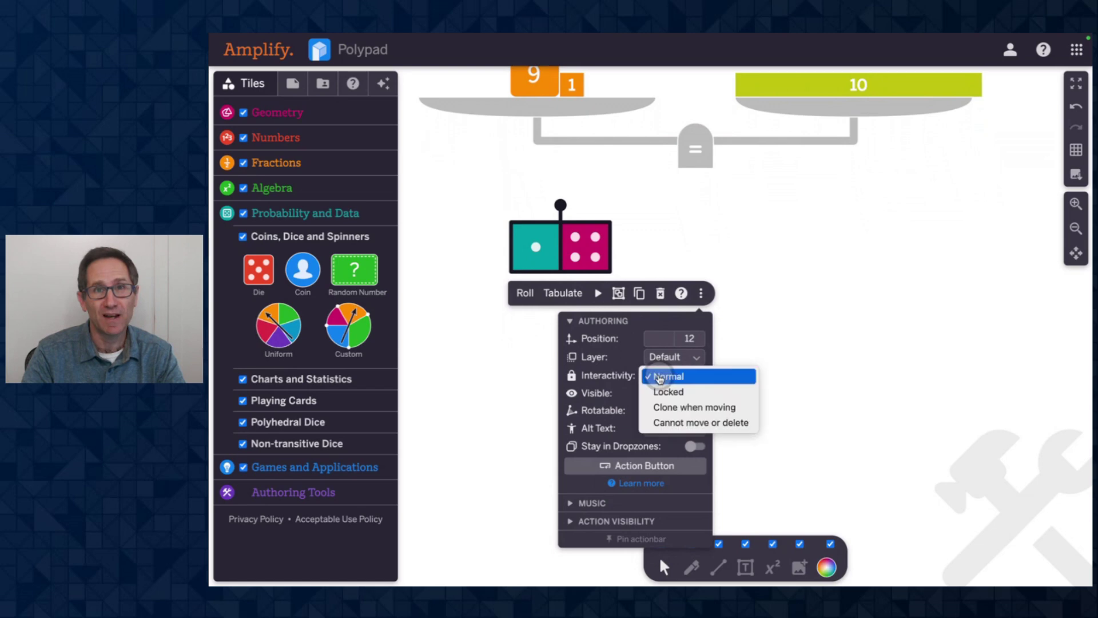
pyautogui.click(719, 425)
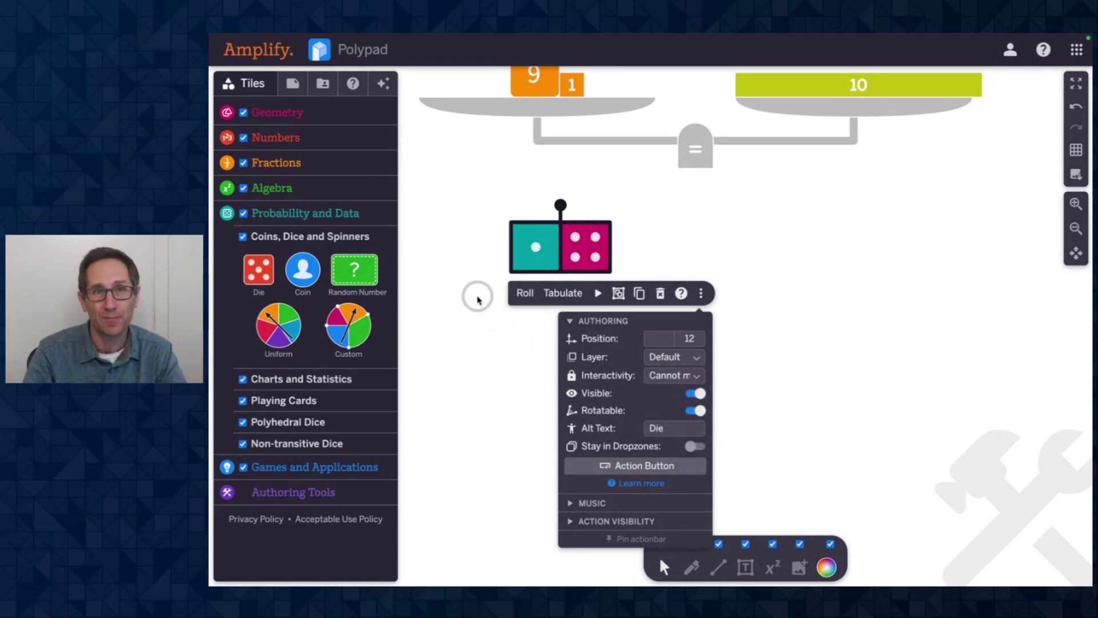
# Step: Switch authoring mode off and roll both dice to show 6 and 2
pyautogui.click(292, 84)
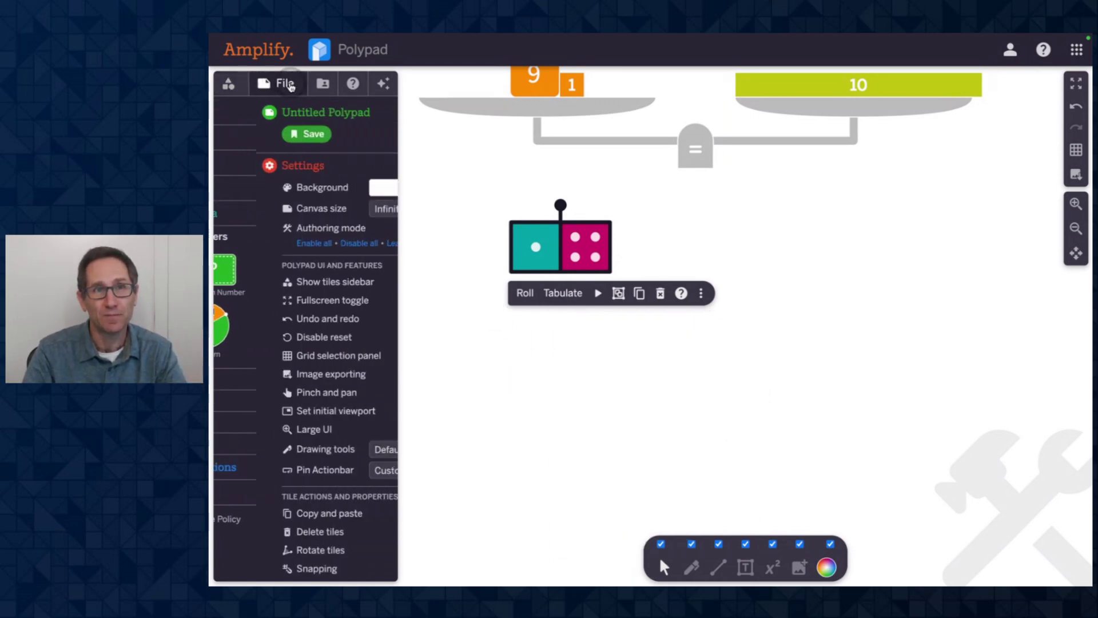
pyautogui.click(377, 231)
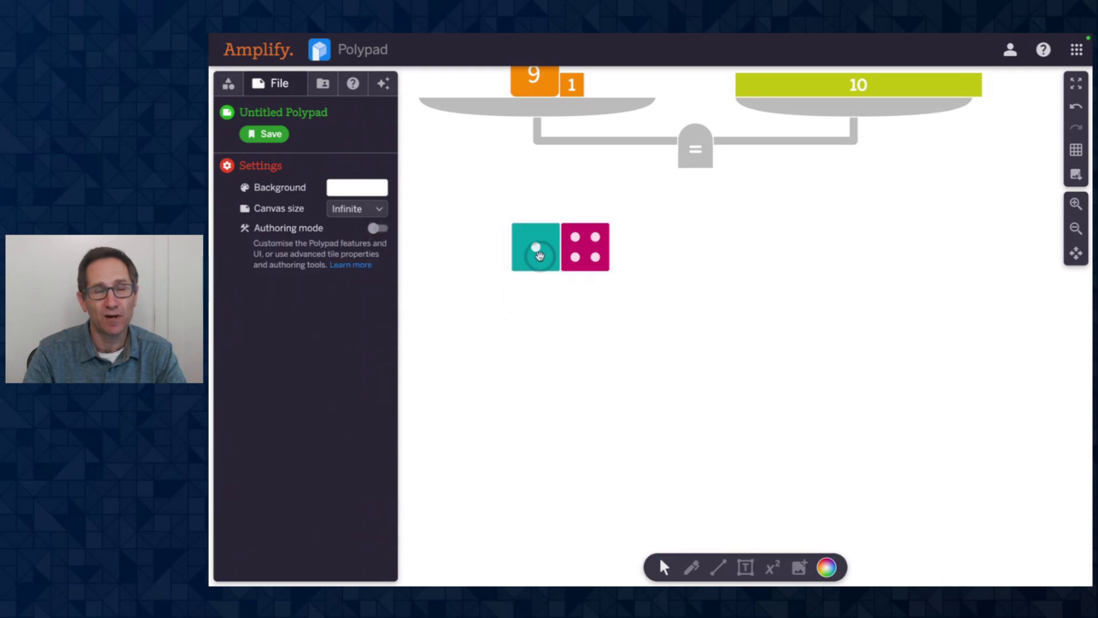
pyautogui.click(537, 252)
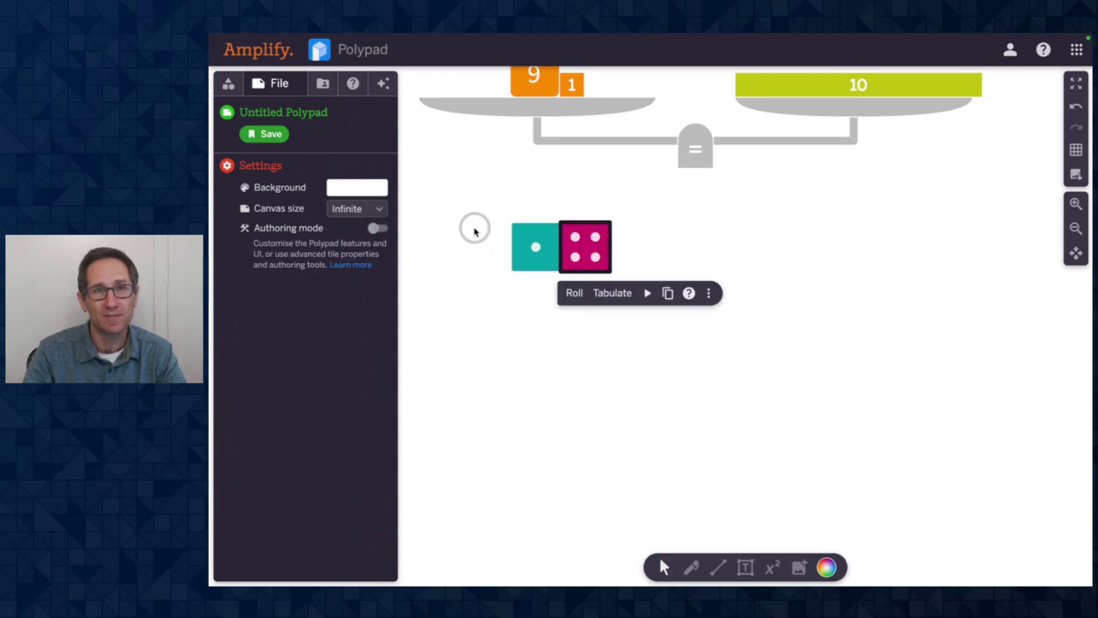
pyautogui.moveTo(473, 228); pyautogui.dragTo(637, 281)
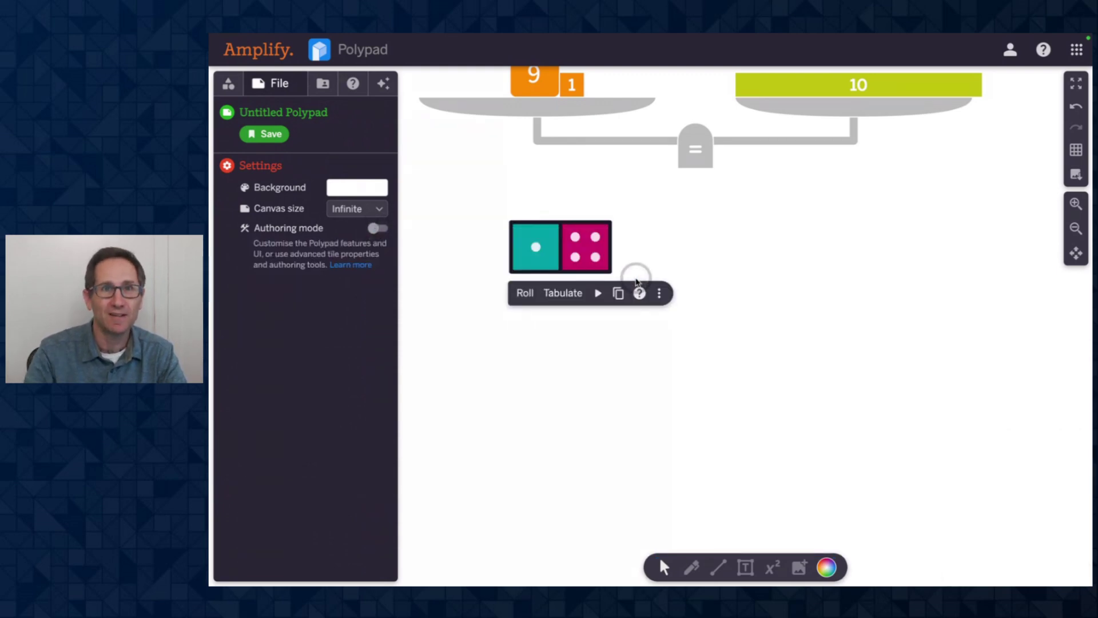
pyautogui.click(519, 292)
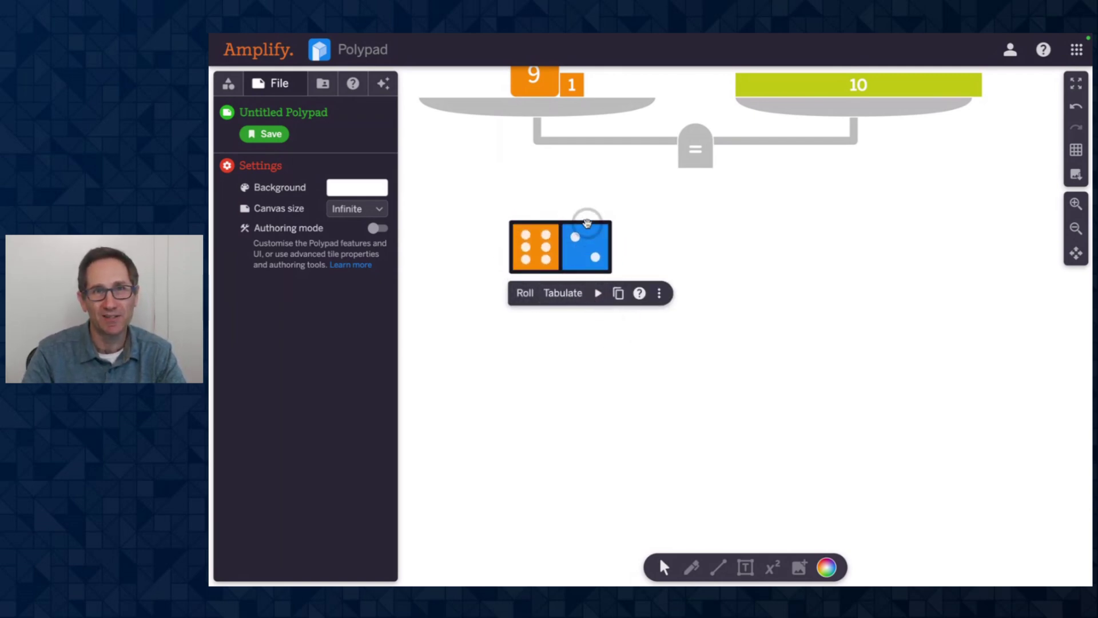
# Step: Check the balance scale's extra options, then select and deselect both dice
pyautogui.scroll(2, 587, 223)
pyautogui.click(699, 191)
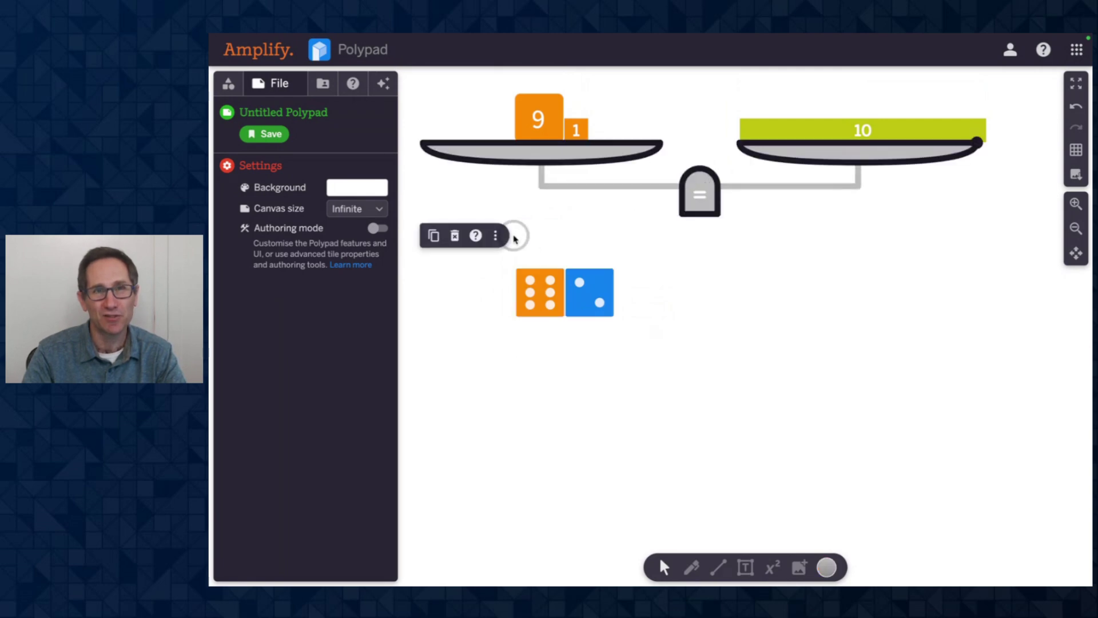
pyautogui.click(496, 236)
pyautogui.click(648, 246)
pyautogui.moveTo(490, 288); pyautogui.dragTo(617, 321)
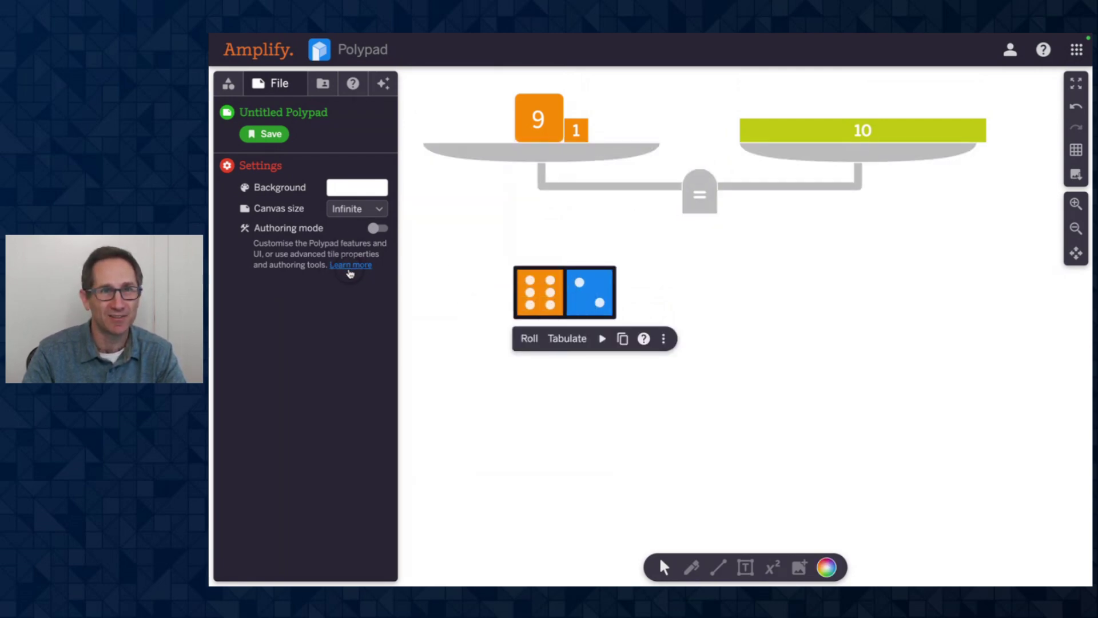
pyautogui.click(452, 257)
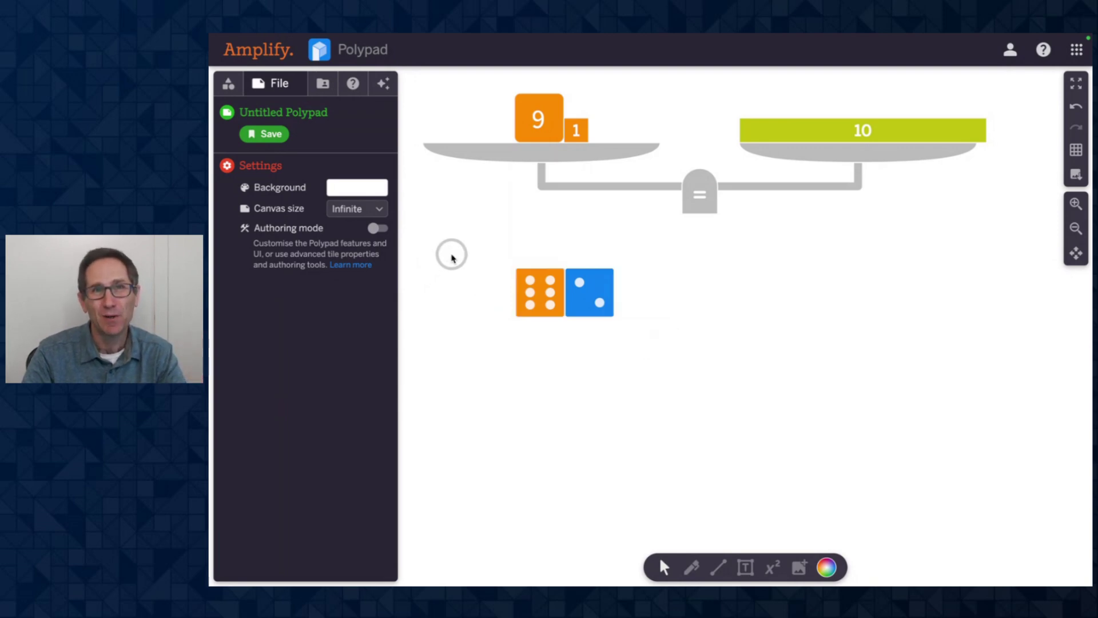
# Step: Turn authoring mode back on and keep the dice set to 'Cannot move or delete'
pyautogui.click(379, 230)
pyautogui.click(598, 300)
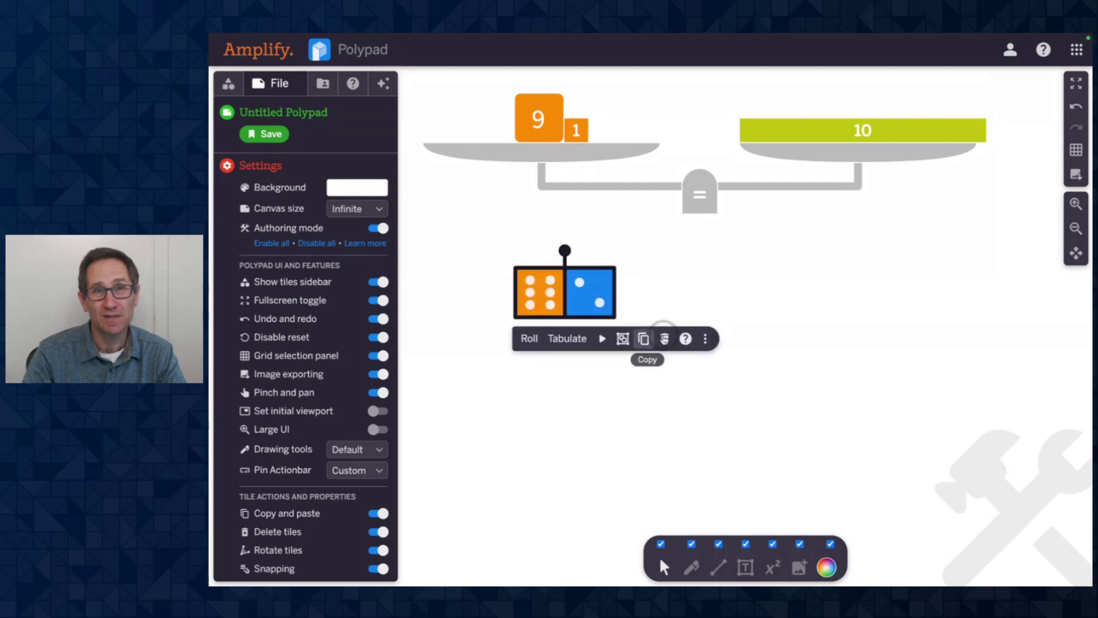
pyautogui.click(707, 339)
pyautogui.scroll(-3, 861, 343)
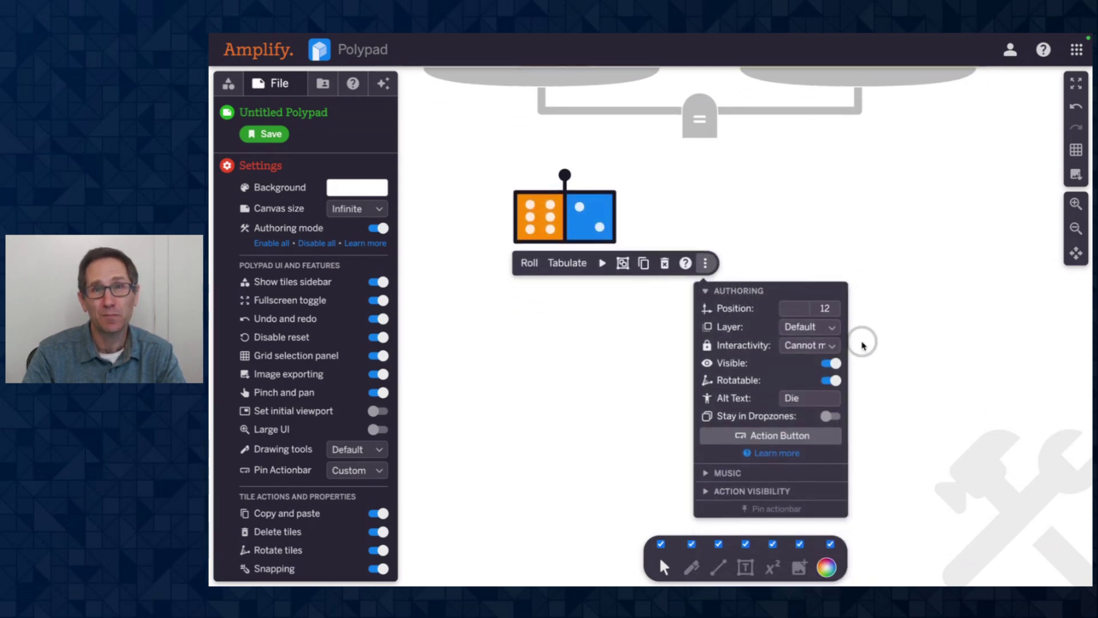
pyautogui.click(807, 346)
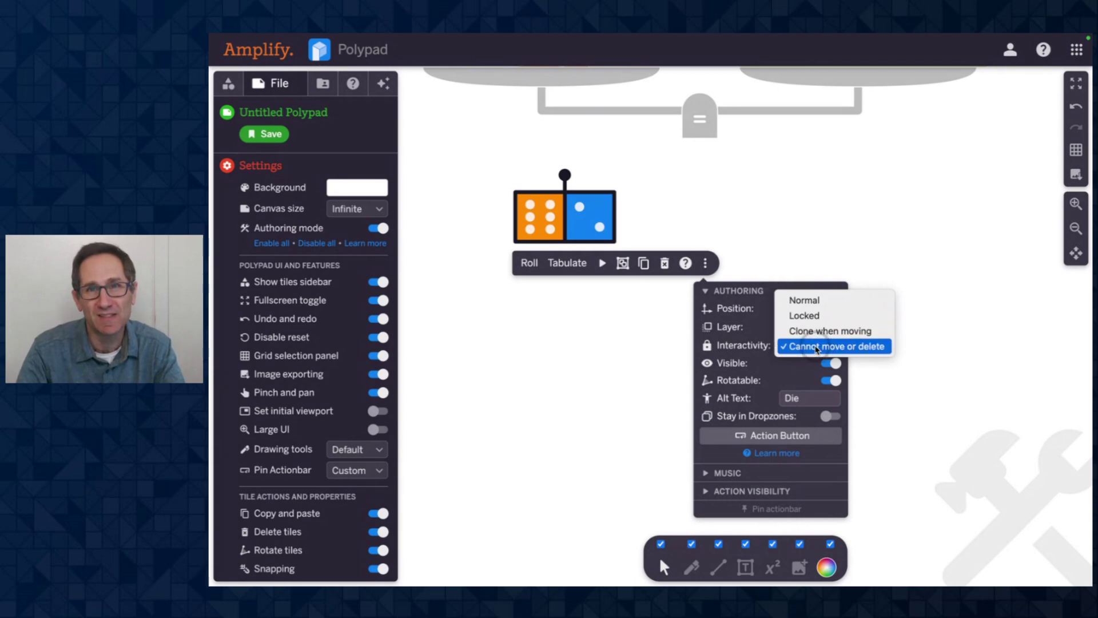
pyautogui.click(549, 375)
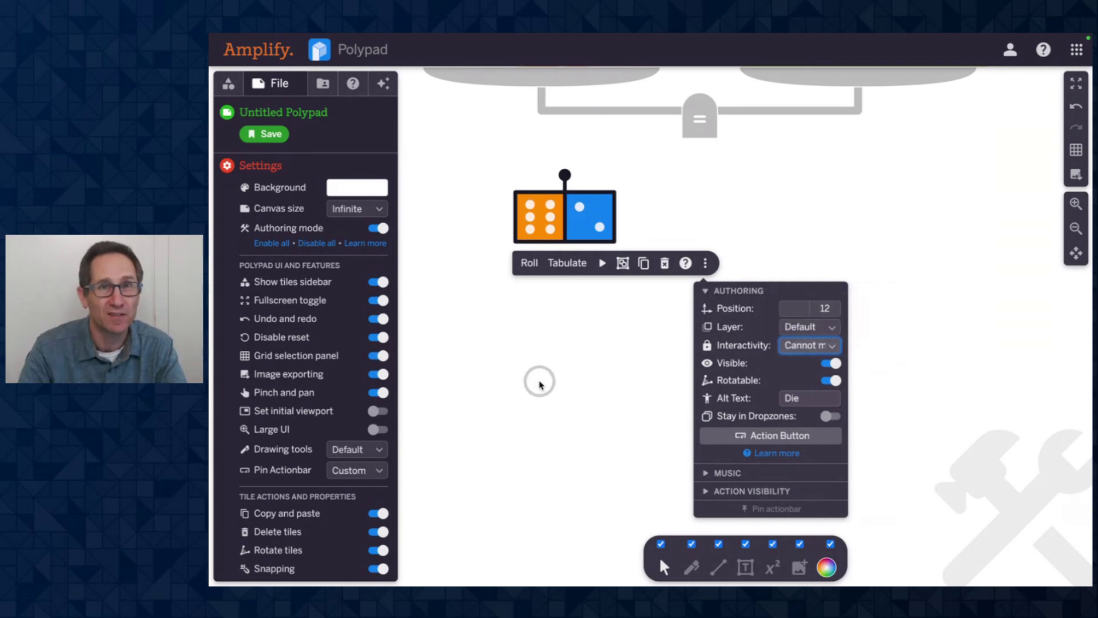
pyautogui.click(559, 351)
# Step: Switch the dice's Visible toggle off so they are hidden
pyautogui.moveTo(479, 213); pyautogui.dragTo(648, 220)
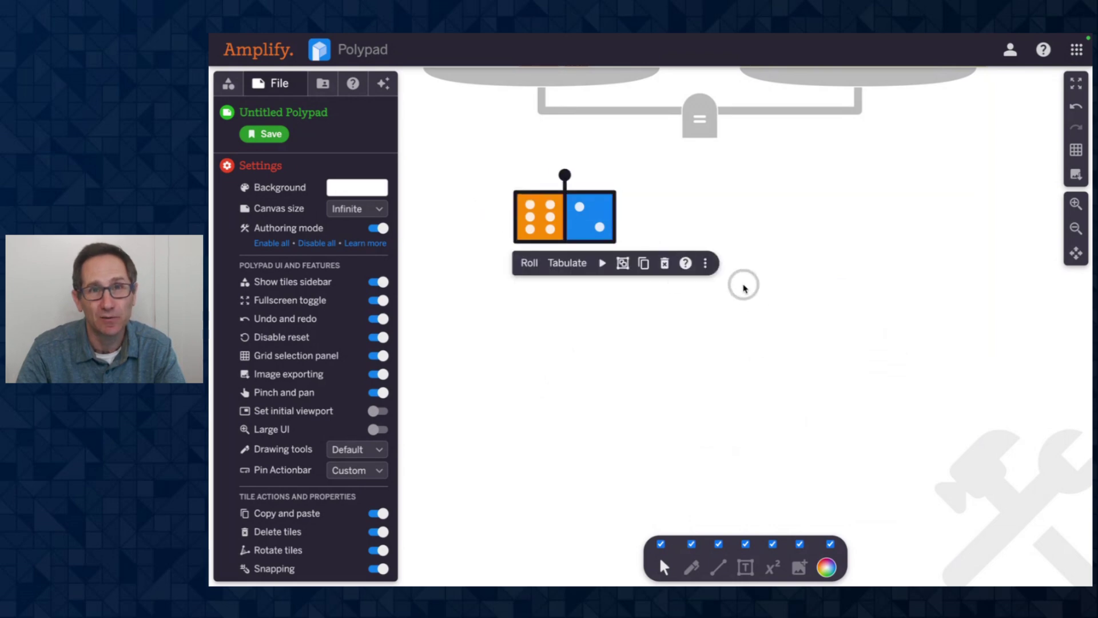
pyautogui.click(705, 263)
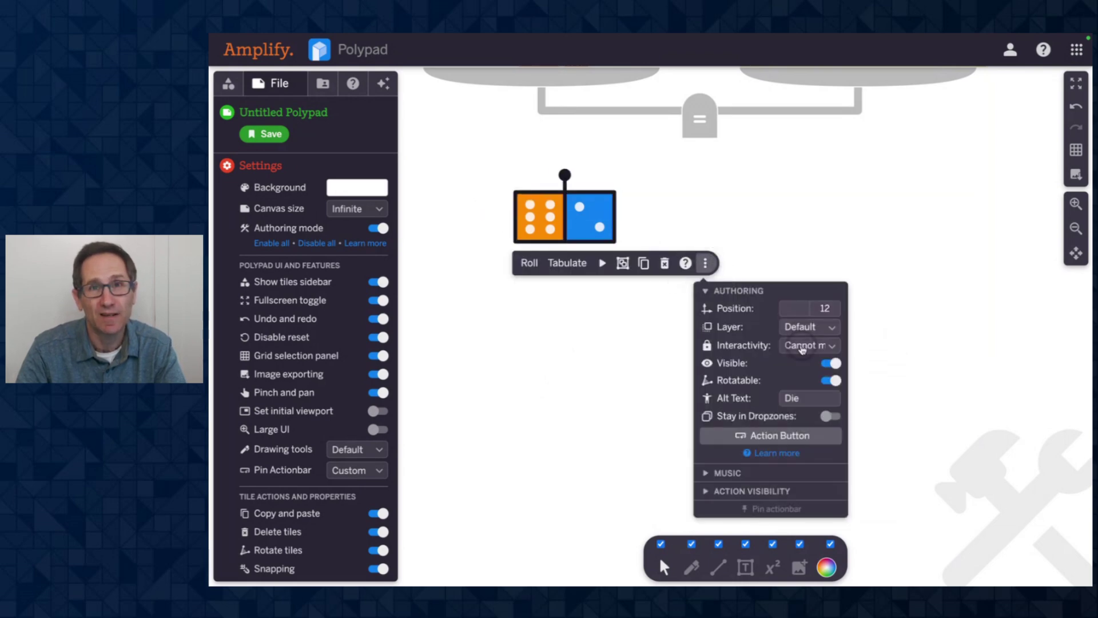
pyautogui.click(831, 365)
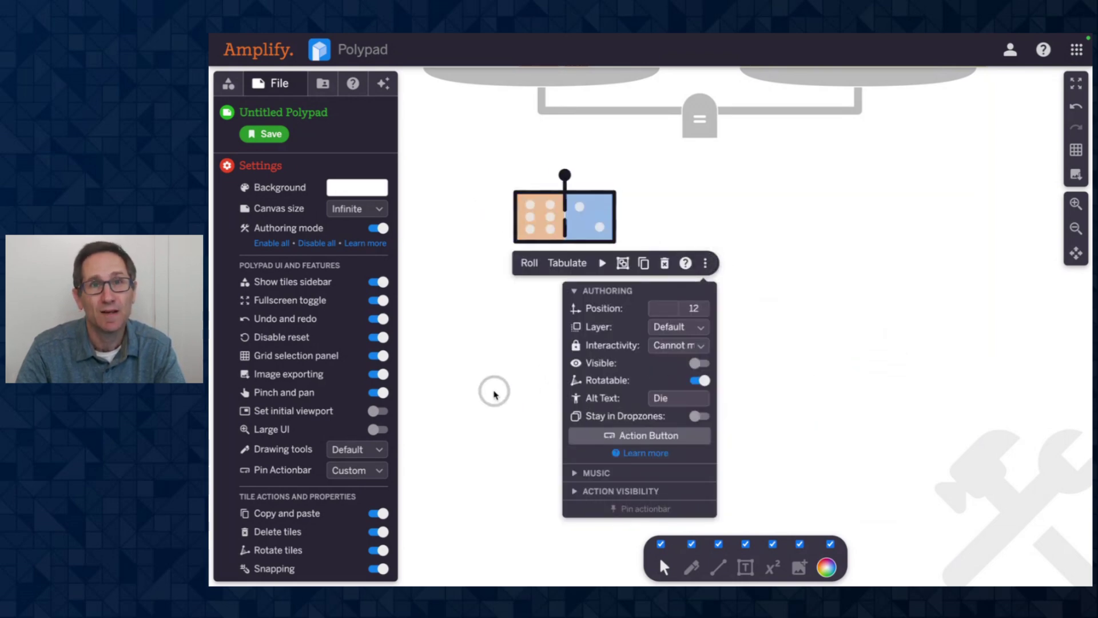
# Step: Add an action button beside the hidden dice with its Action set to Show
pyautogui.click(636, 441)
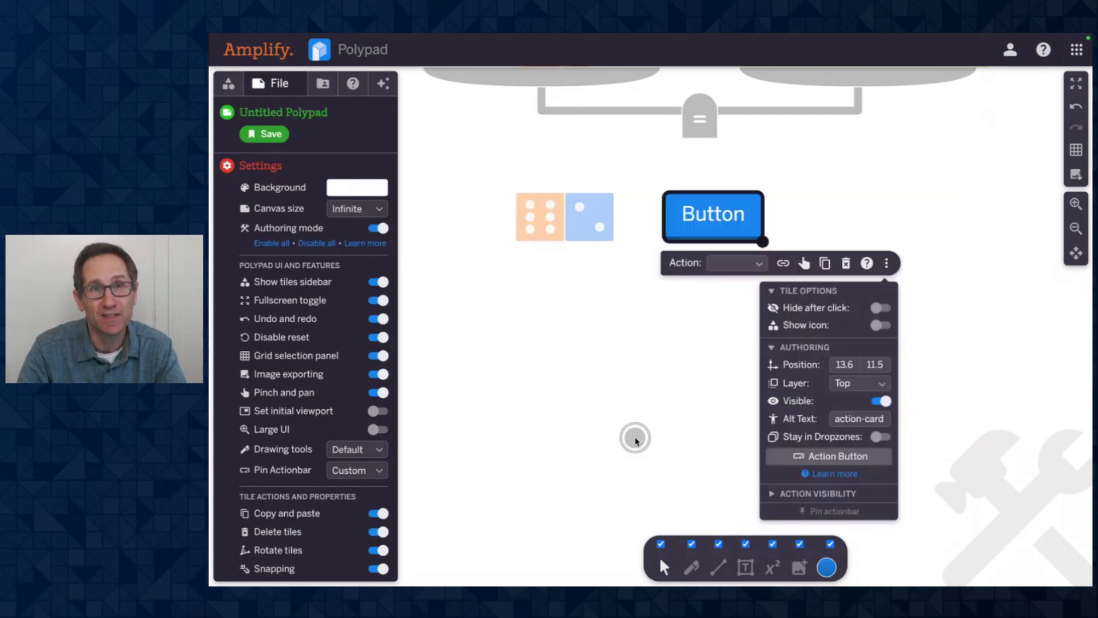
pyautogui.click(736, 264)
pyautogui.click(738, 280)
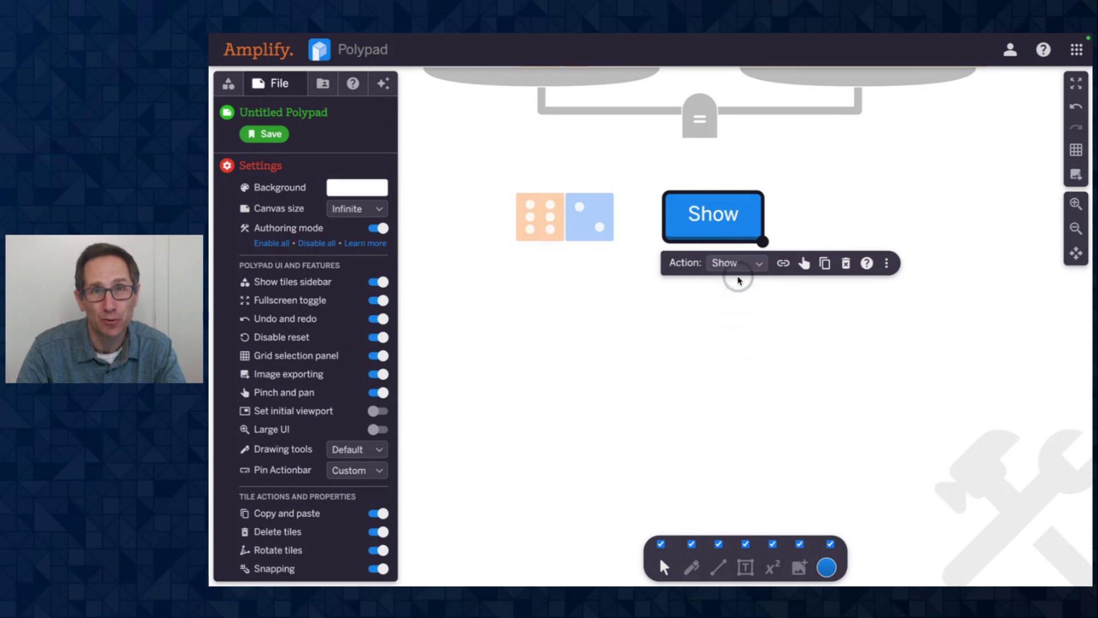
pyautogui.click(598, 317)
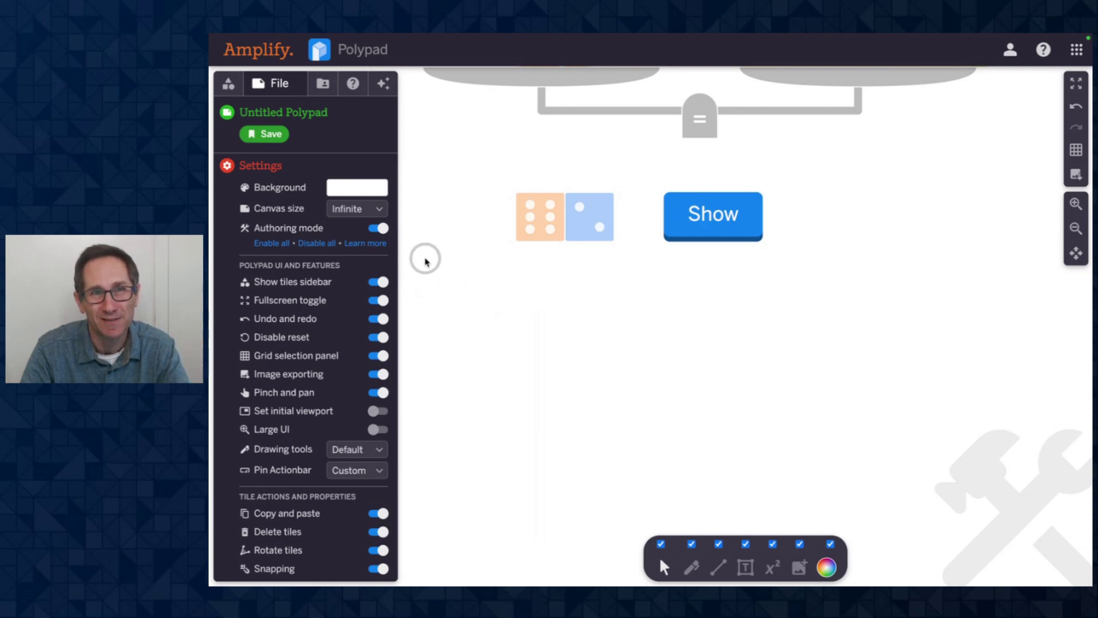
pyautogui.scroll(1, 448, 309)
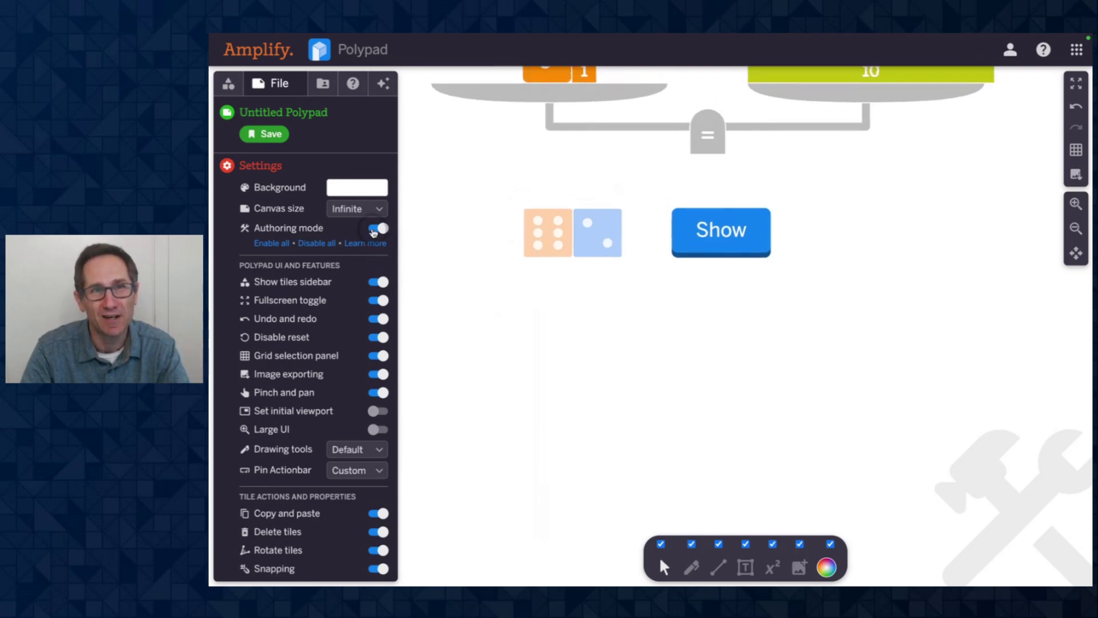
# Step: Turn authoring mode off and use the Show button to reveal the hidden dice
pyautogui.click(721, 230)
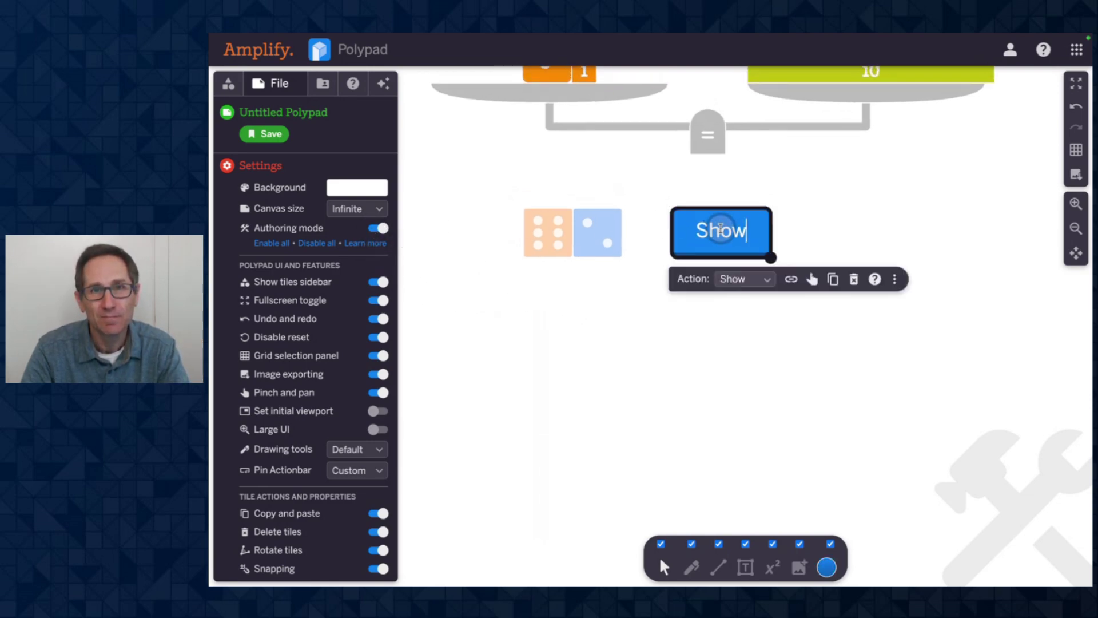
pyautogui.click(375, 231)
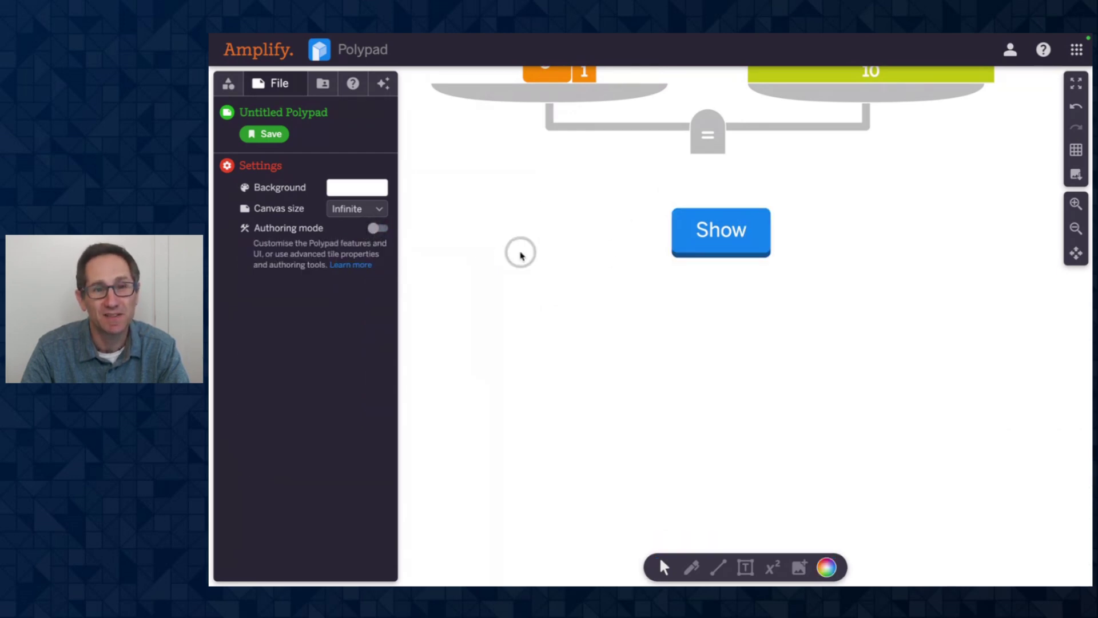
pyautogui.scroll(2, 591, 297)
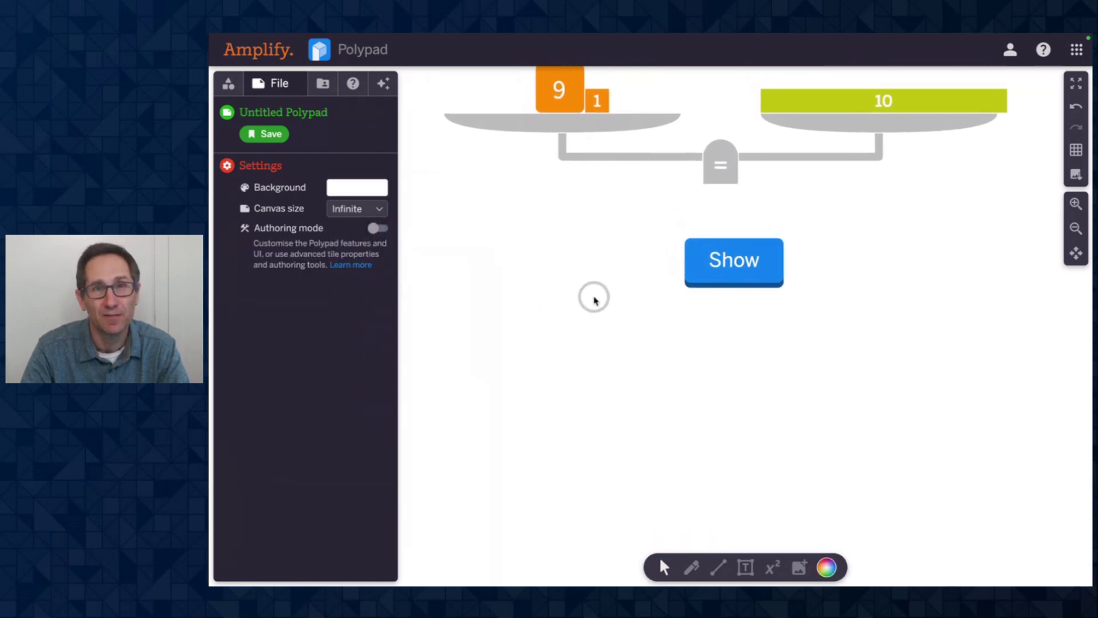
pyautogui.click(740, 282)
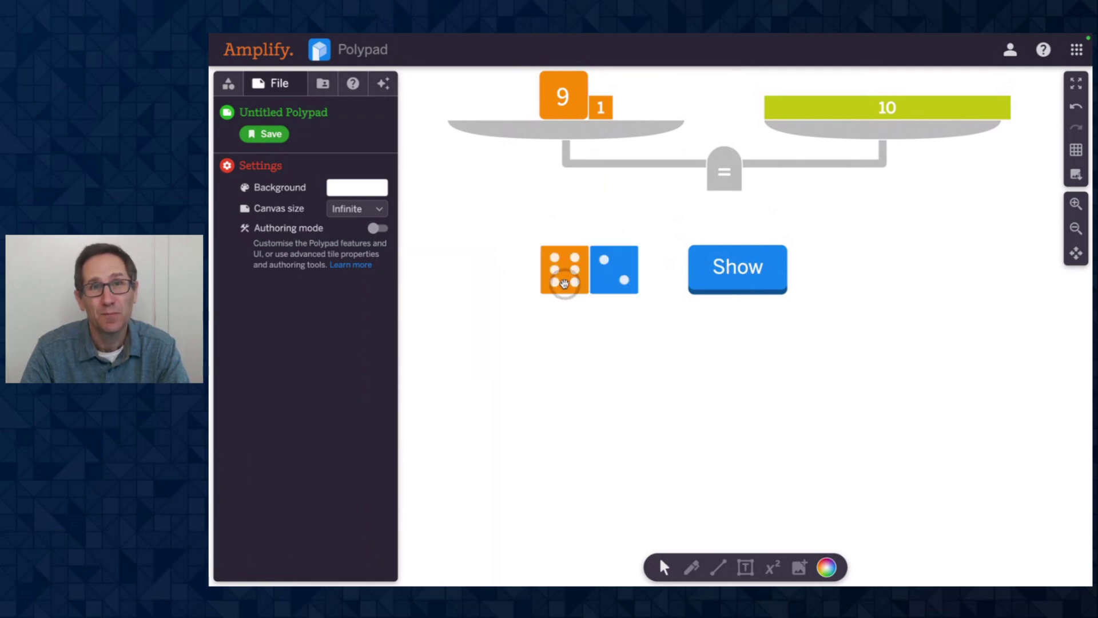
# Step: Select both dice and roll them to show 6 and 4
pyautogui.click(567, 281)
pyautogui.click(602, 278)
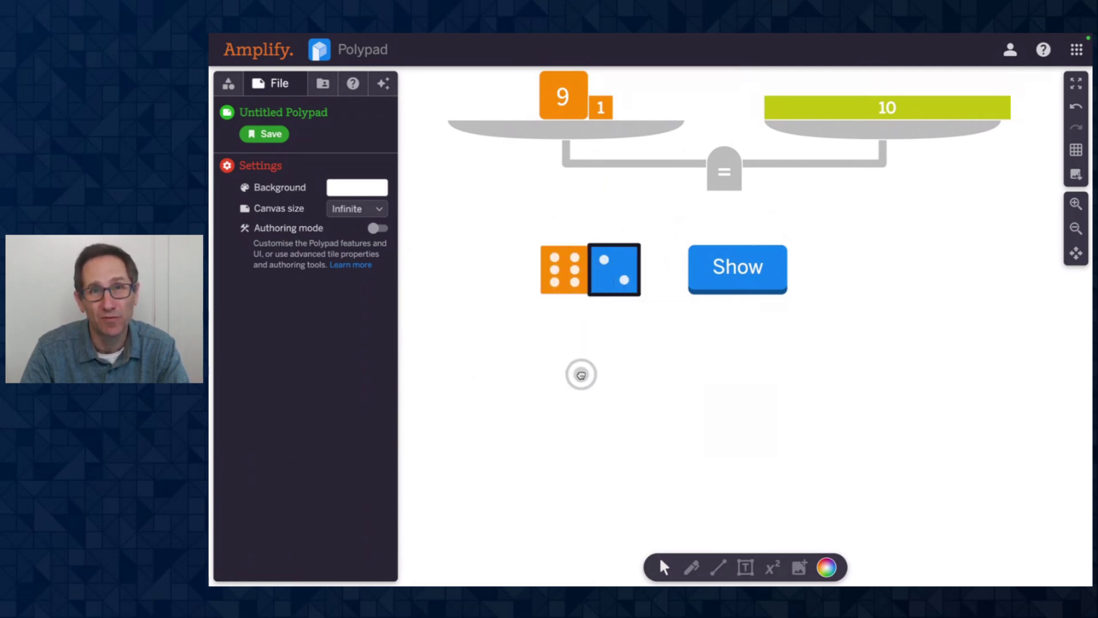
pyautogui.click(563, 284)
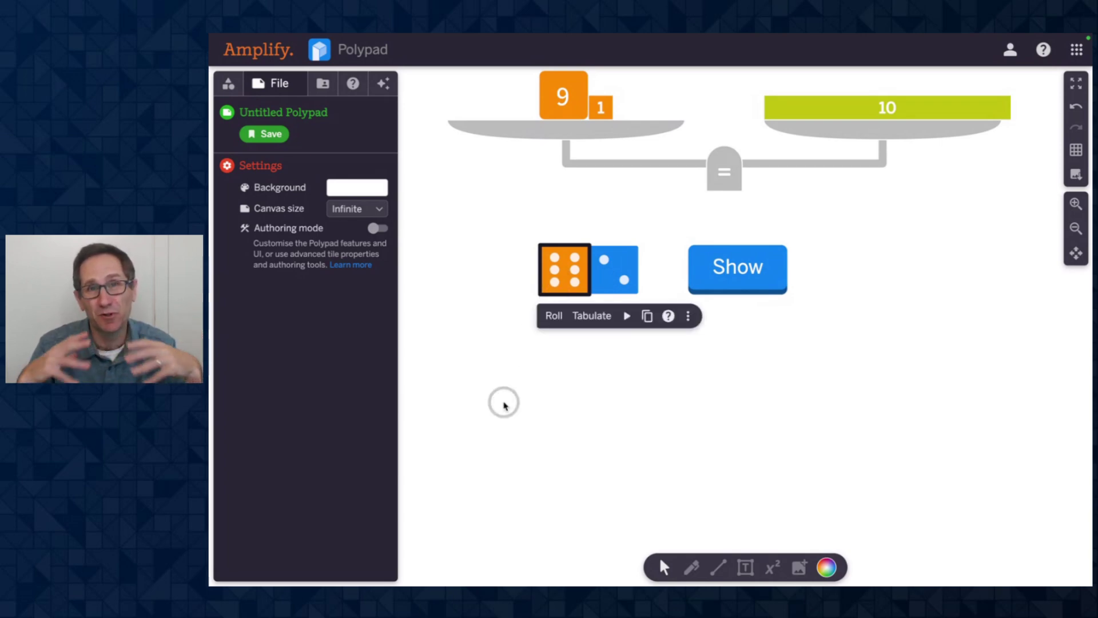
pyautogui.click(554, 315)
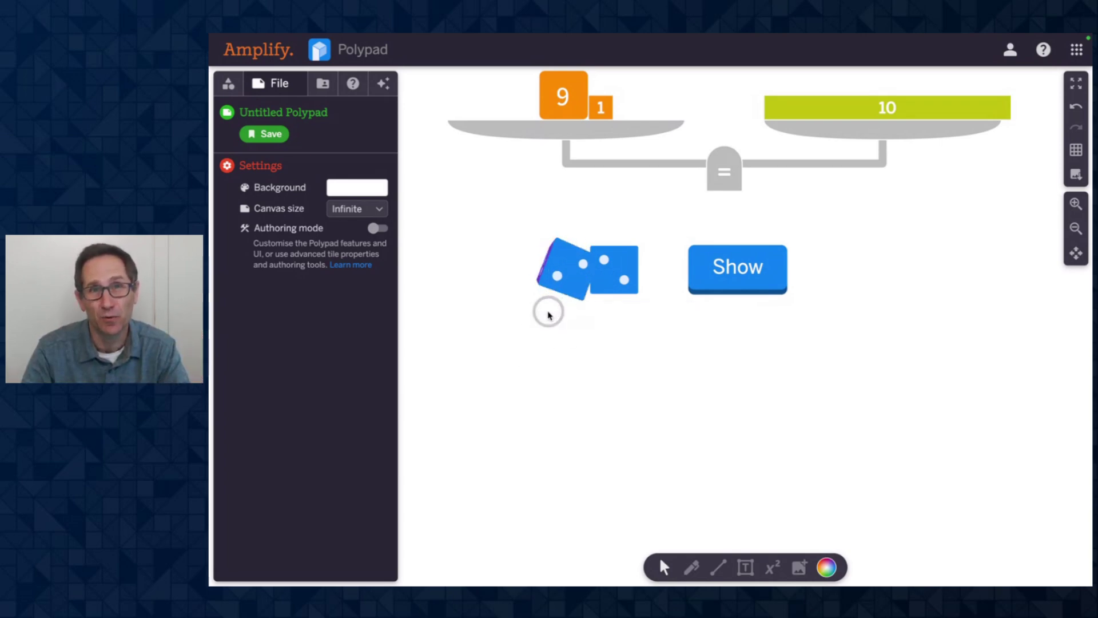
pyautogui.moveTo(488, 265); pyautogui.dragTo(642, 286)
pyautogui.click(554, 316)
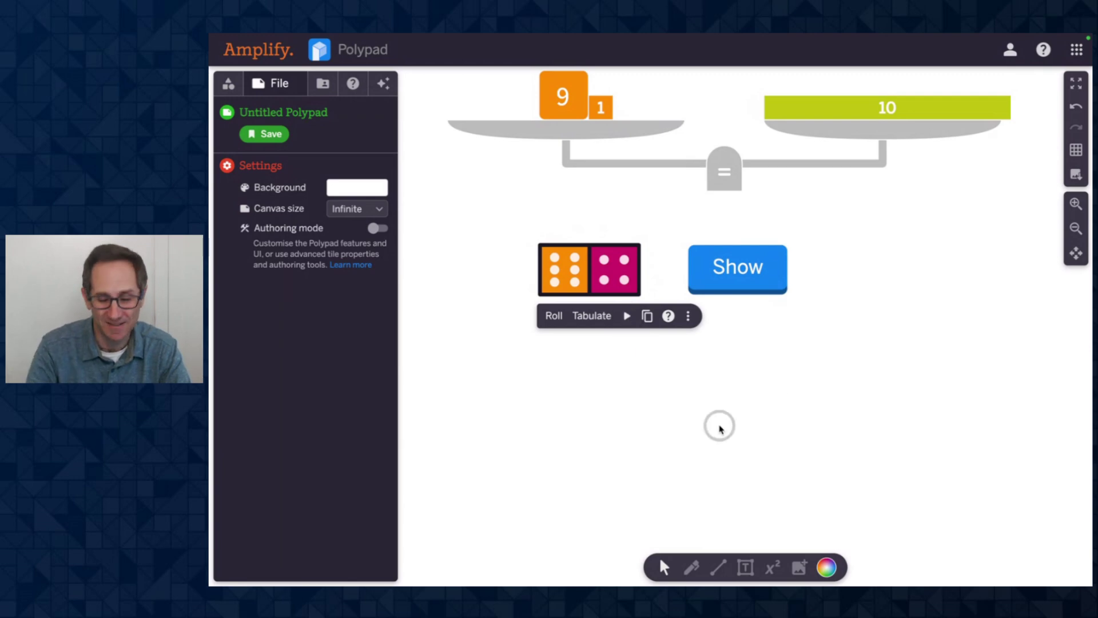
# Step: With authoring mode on, confirm the dice's Interactivity is still 'Cannot move or delete'
pyautogui.click(375, 228)
pyautogui.click(556, 267)
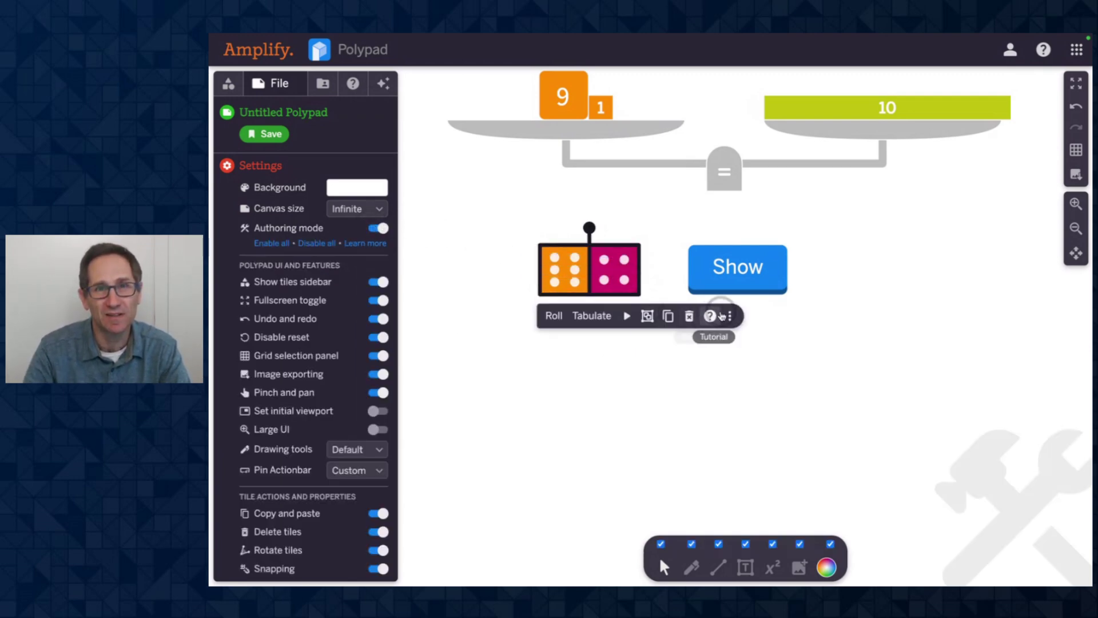
pyautogui.click(733, 316)
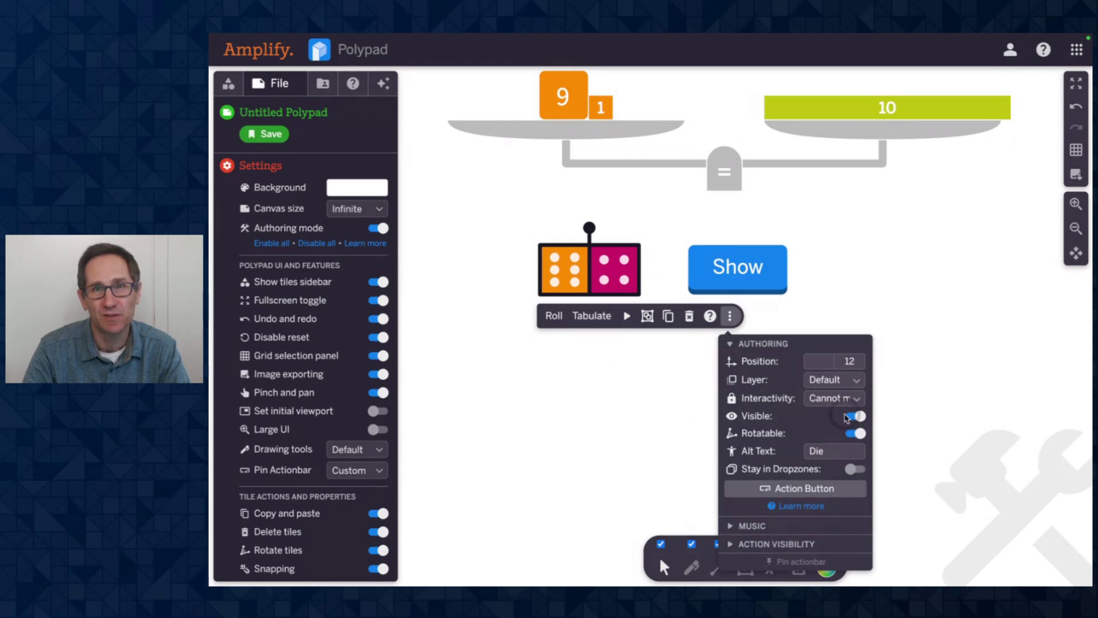
pyautogui.click(827, 400)
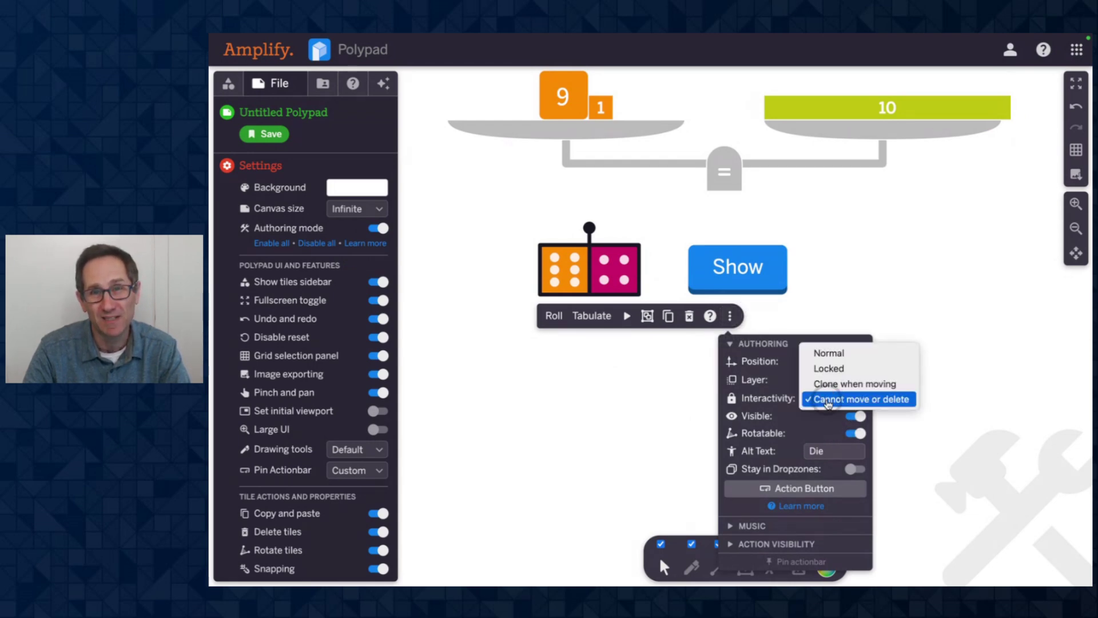
pyautogui.click(960, 419)
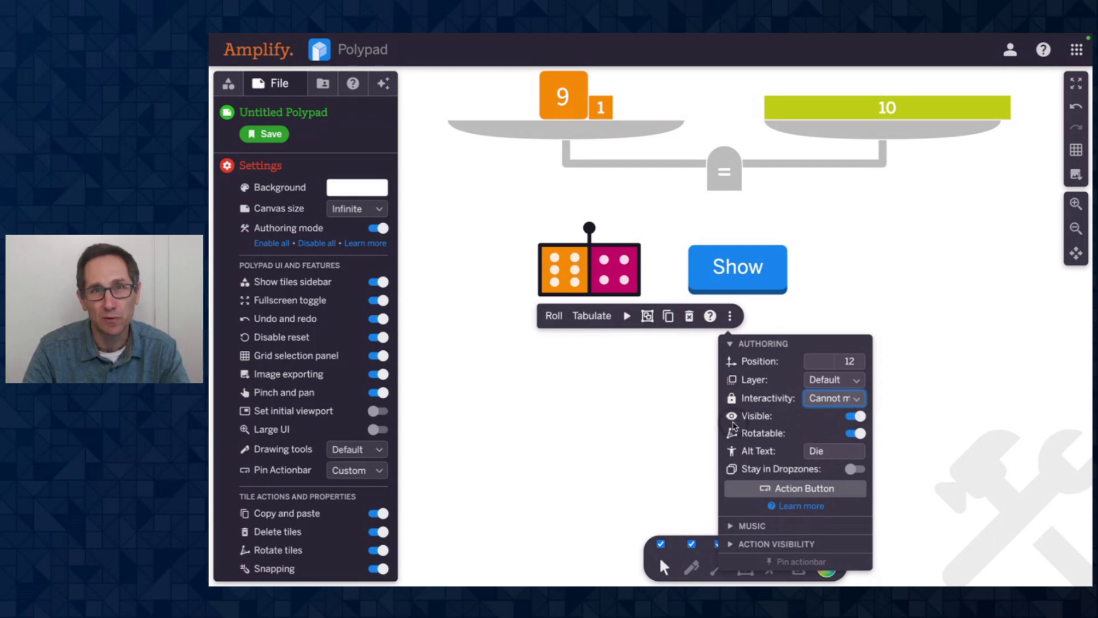
pyautogui.click(589, 450)
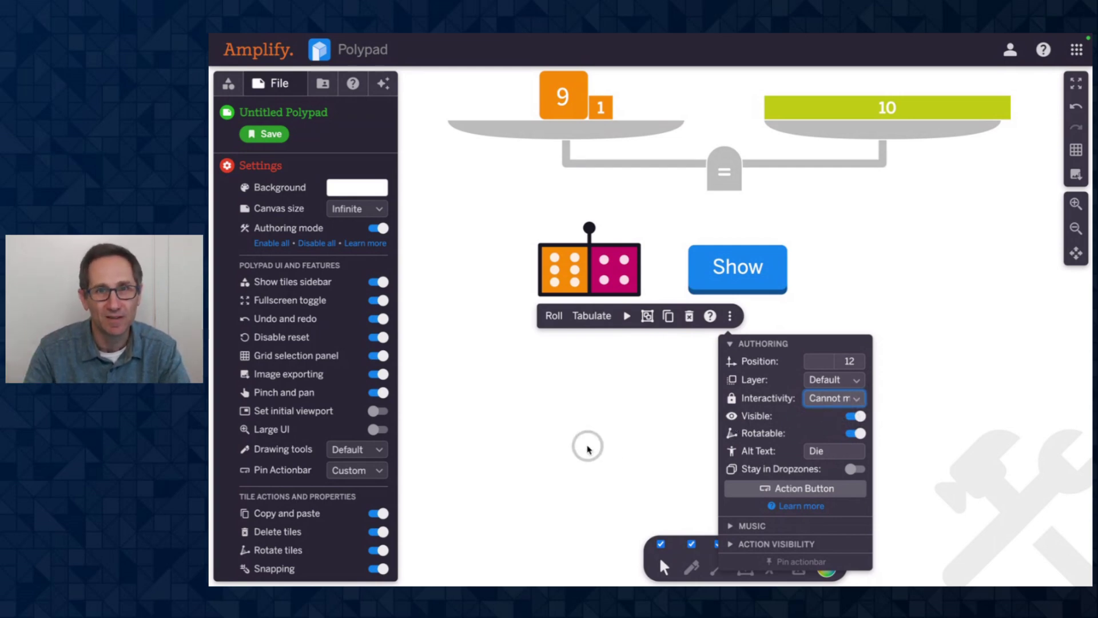
pyautogui.click(542, 429)
pyautogui.scroll(5, 542, 429)
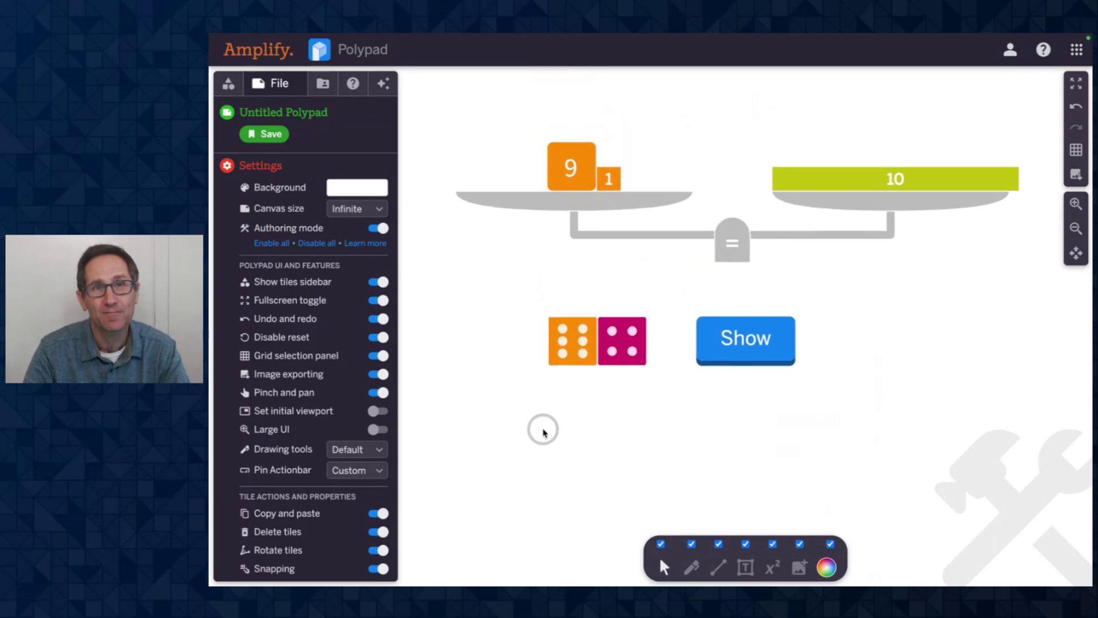
# Step: Open the Help article on Authoring Mode, keeping it selected in the topic list
pyautogui.click(360, 244)
pyautogui.click(327, 116)
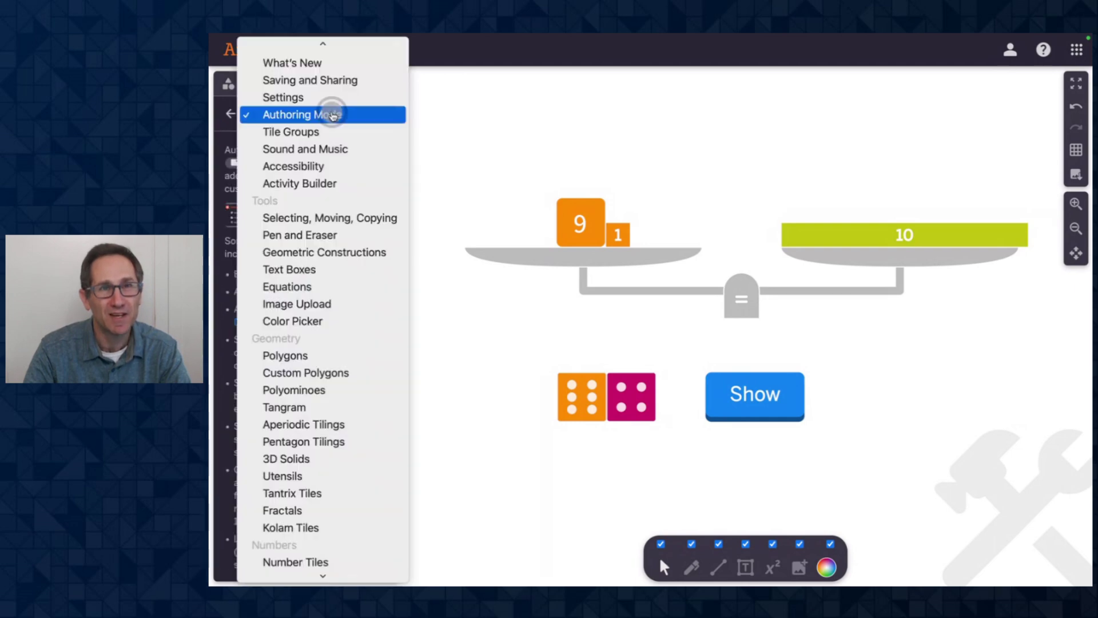
pyautogui.click(330, 116)
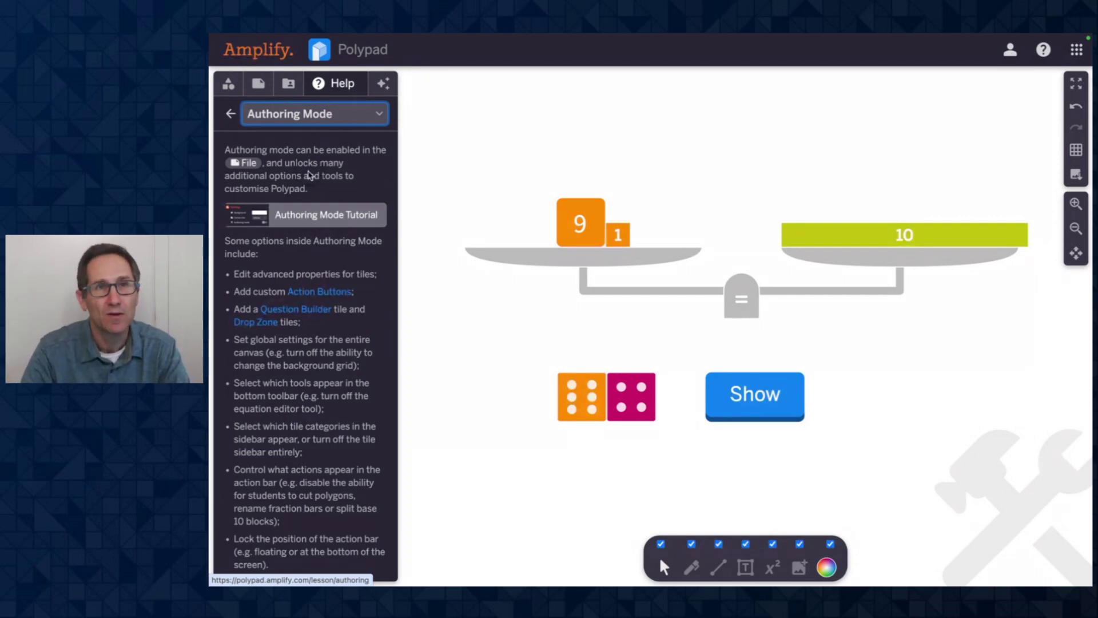
# Step: Switch the Help topic to What's New, then reopen the topic list
pyautogui.click(312, 116)
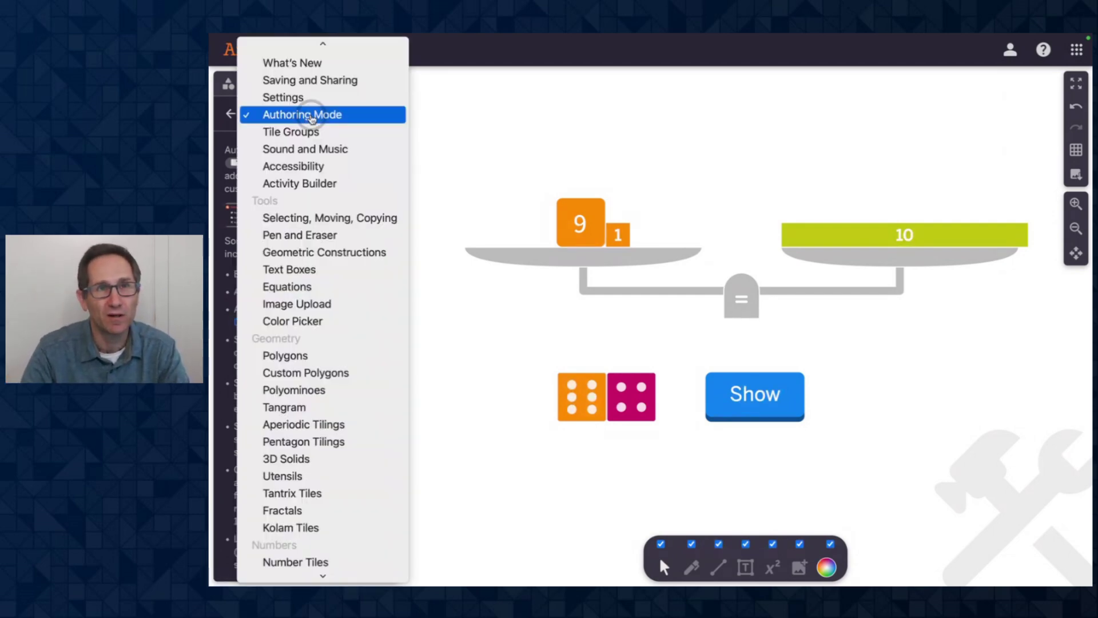
pyautogui.click(314, 63)
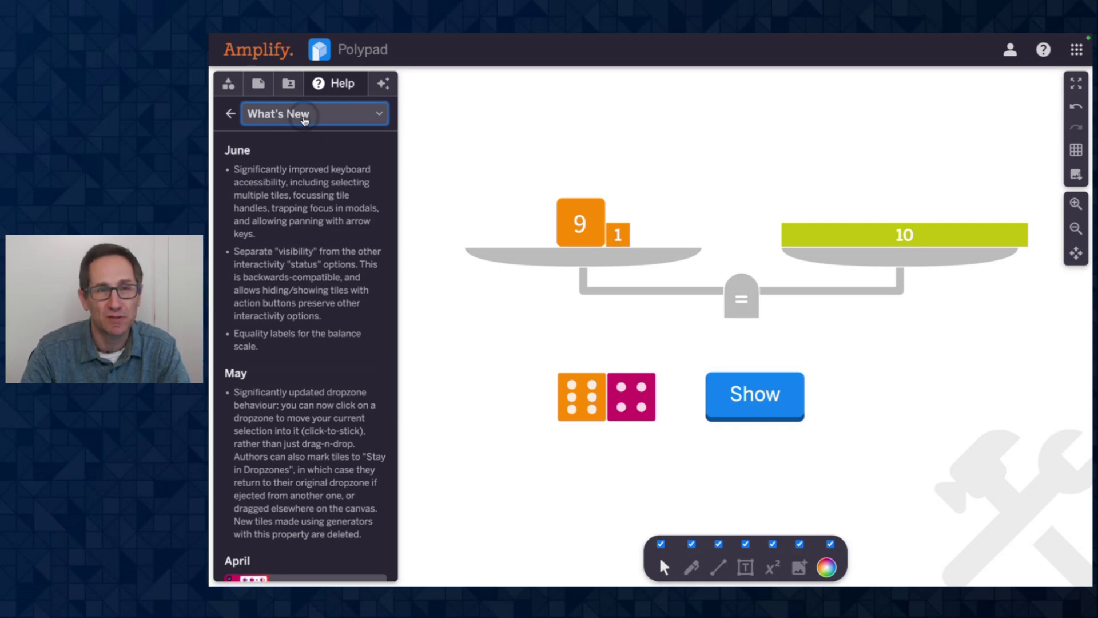
pyautogui.click(281, 118)
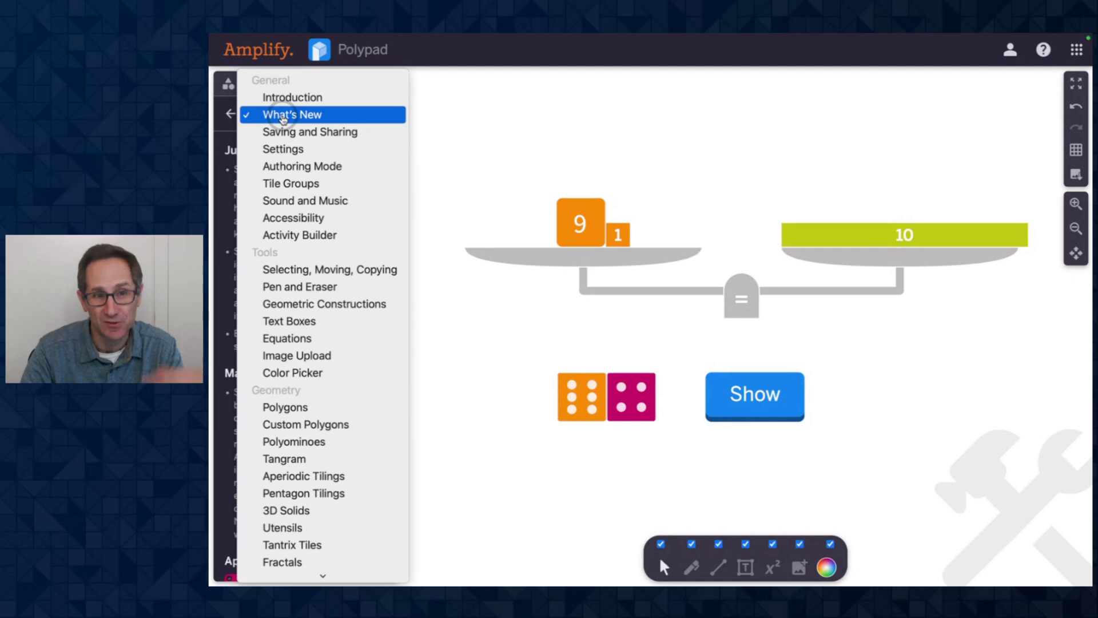
pyautogui.click(317, 220)
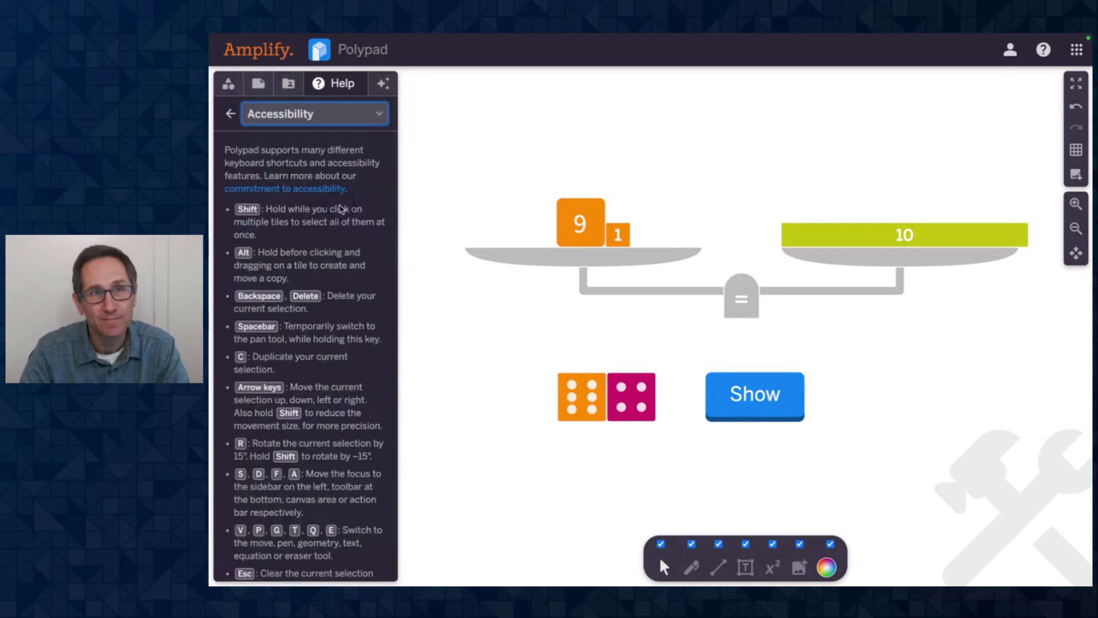
pyautogui.scroll(-5, 362, 169)
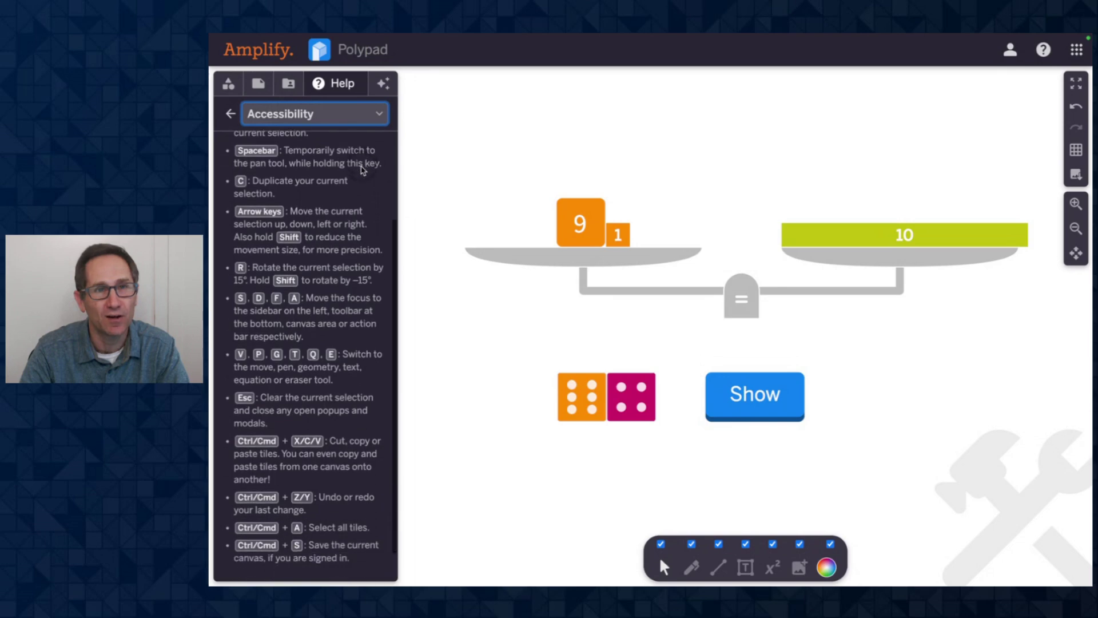
pyautogui.scroll(5, 350, 279)
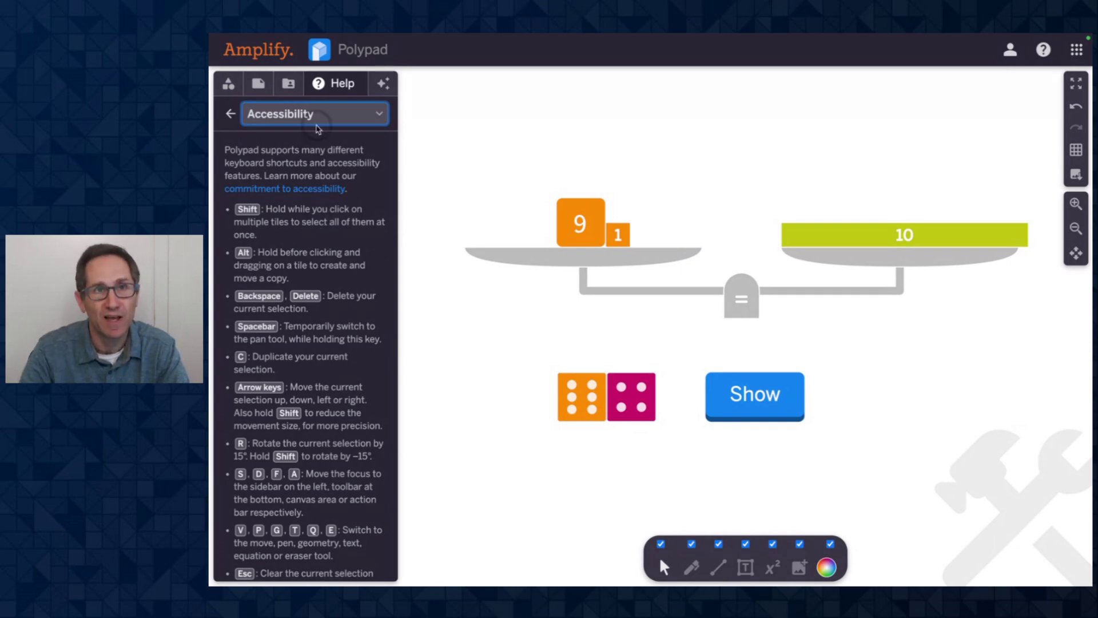
pyautogui.click(302, 114)
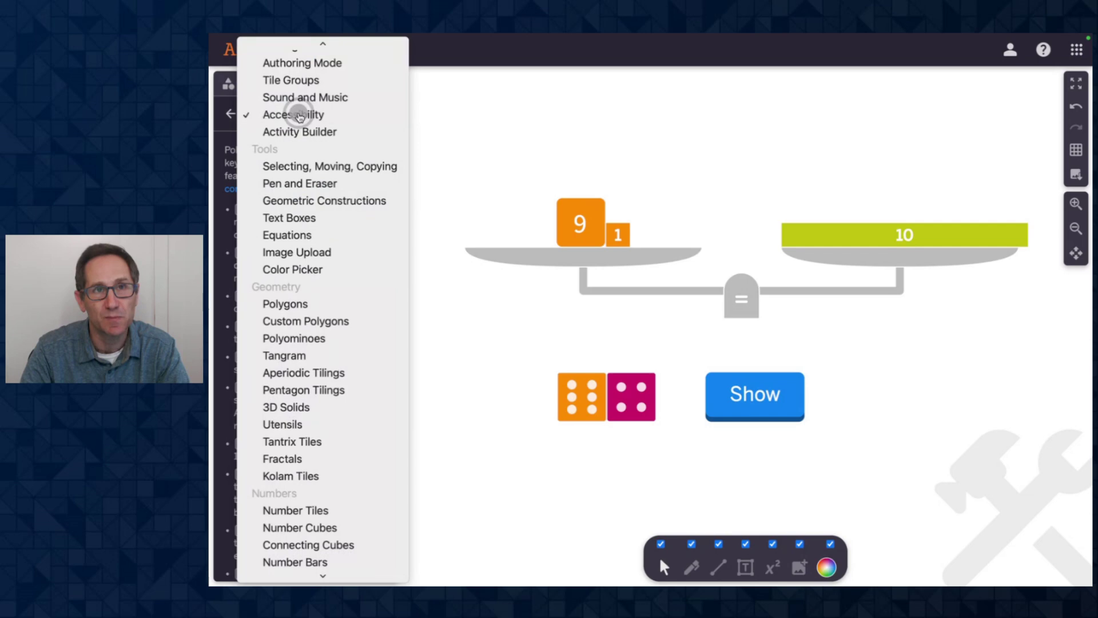
pyautogui.click(297, 113)
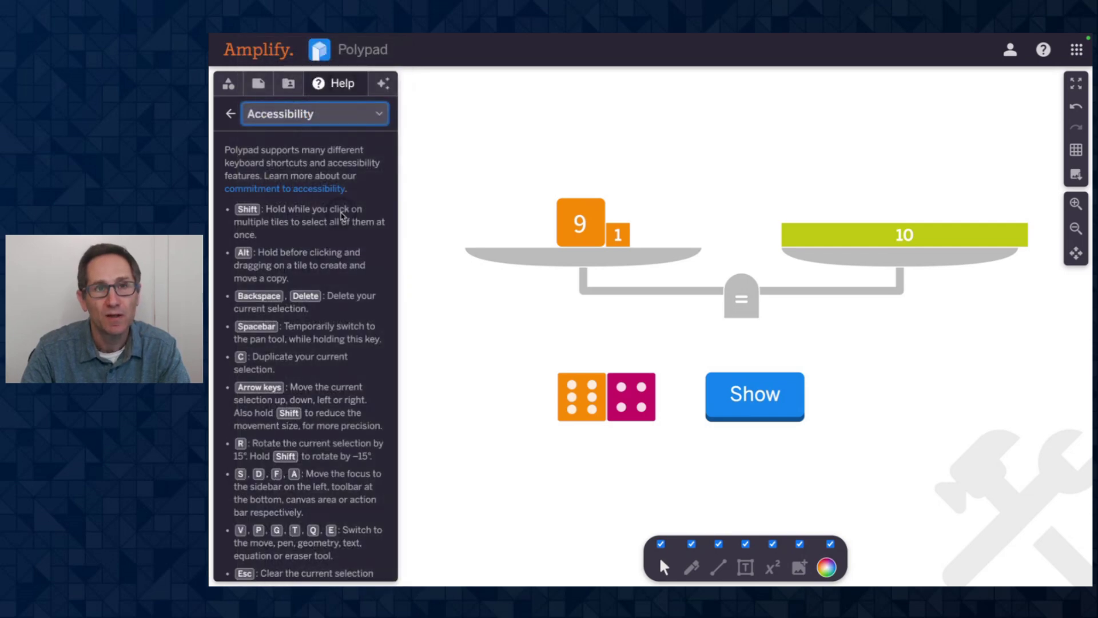